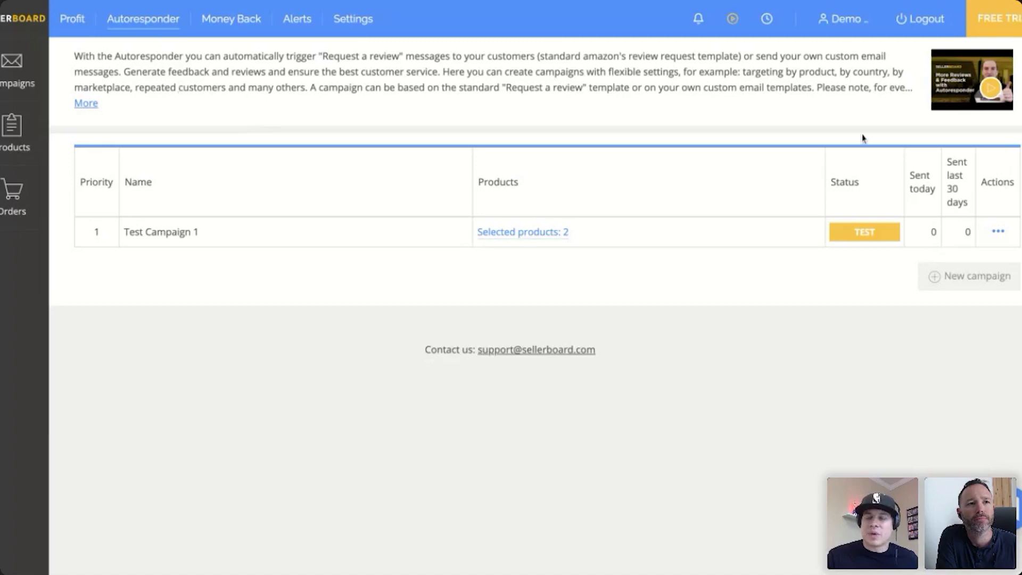
Step: Open Test Campaign 1 for editing and set its campaign type to Amazon's standard review/feedback solicitation template
{"action": "left_click", "coordinate": [1004, 238]}
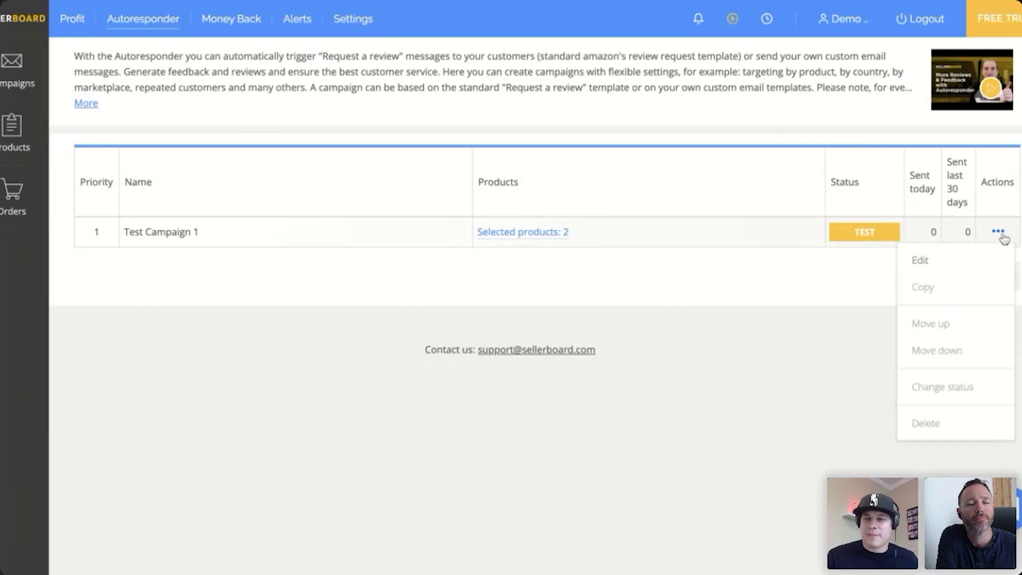
{"action": "left_click", "coordinate": [990, 260]}
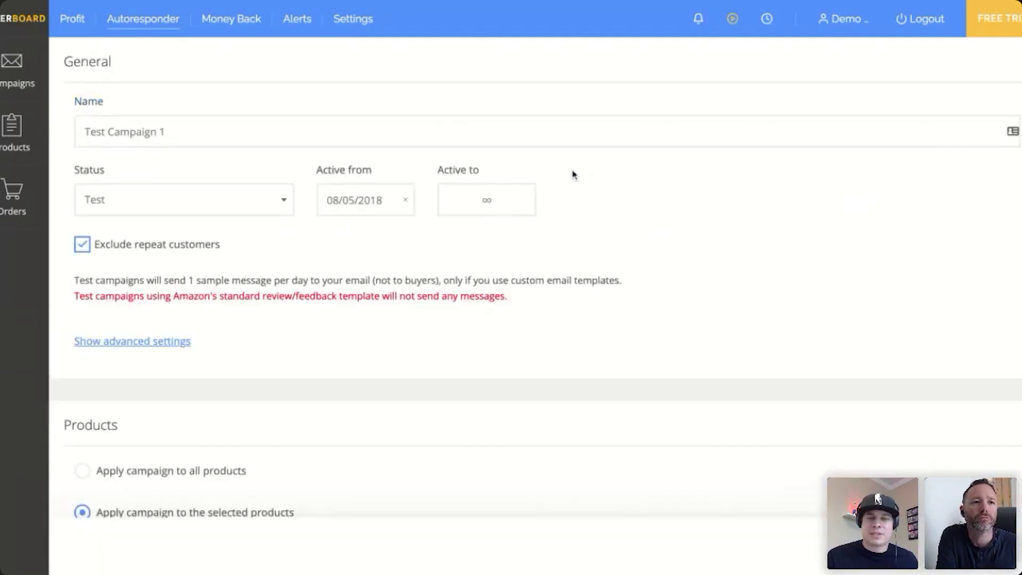
{"action": "scroll", "coordinate": [573, 174], "scroll_direction": "down", "scroll_amount": 6}
{"action": "scroll", "coordinate": [574, 174], "scroll_direction": "down", "scroll_amount": 2}
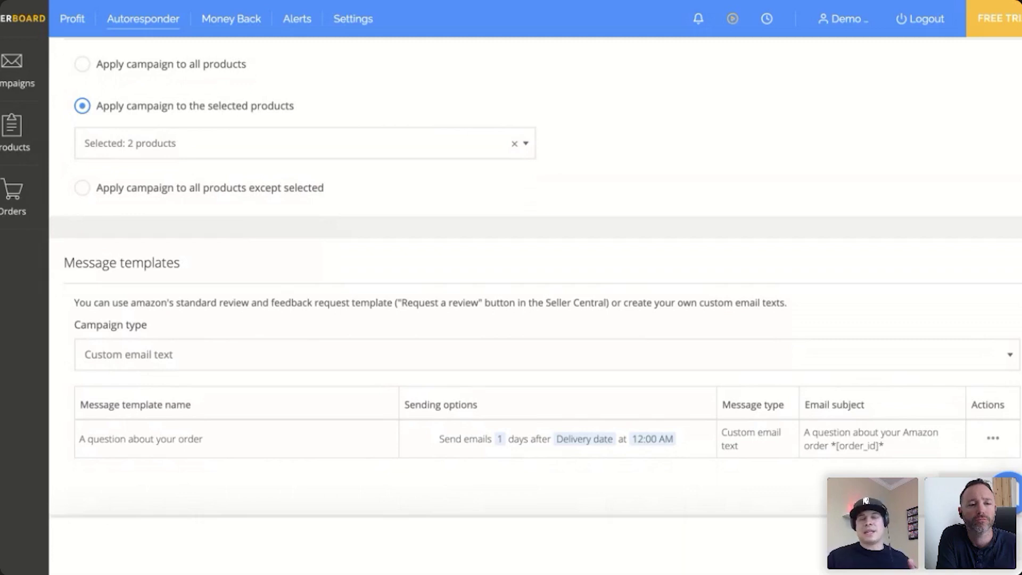
{"action": "scroll", "coordinate": [613, 183], "scroll_direction": "down", "scroll_amount": 1}
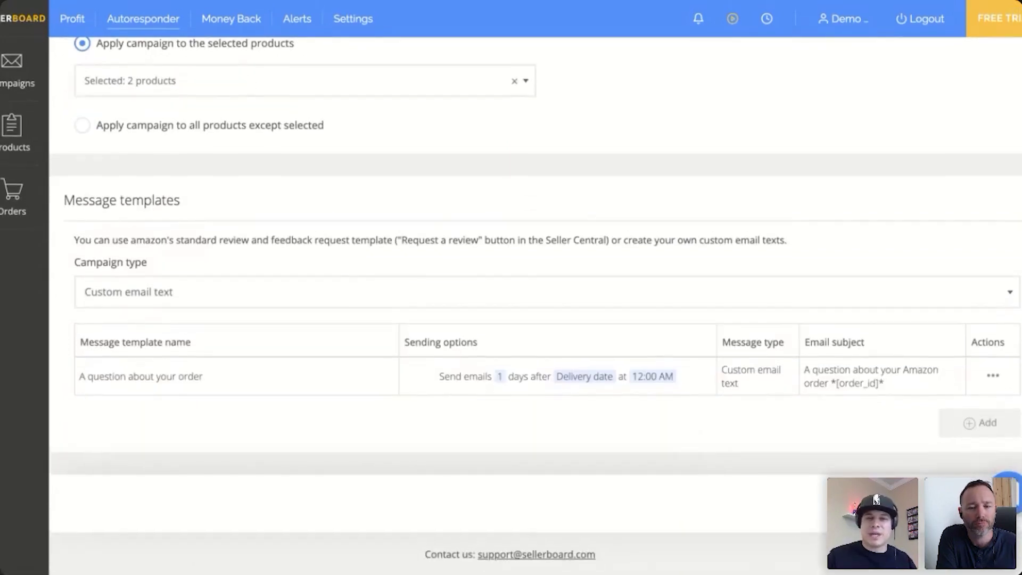
{"action": "left_click", "coordinate": [979, 301]}
{"action": "left_click", "coordinate": [493, 299]}
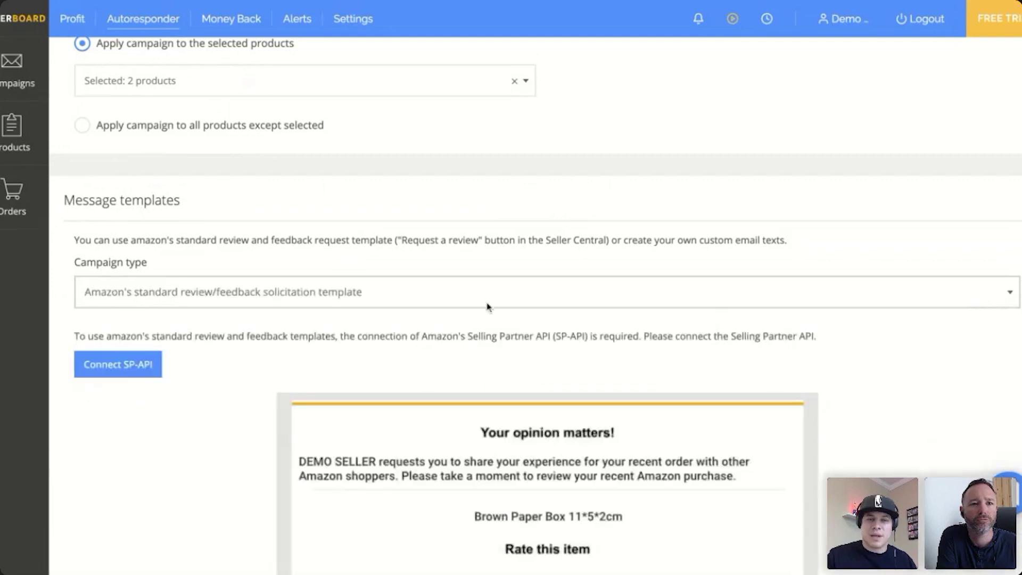
Step: Examine the review request email preview together with the campaign's general, product and message template settings
{"action": "scroll", "coordinate": [486, 303], "scroll_direction": "down", "scroll_amount": 5}
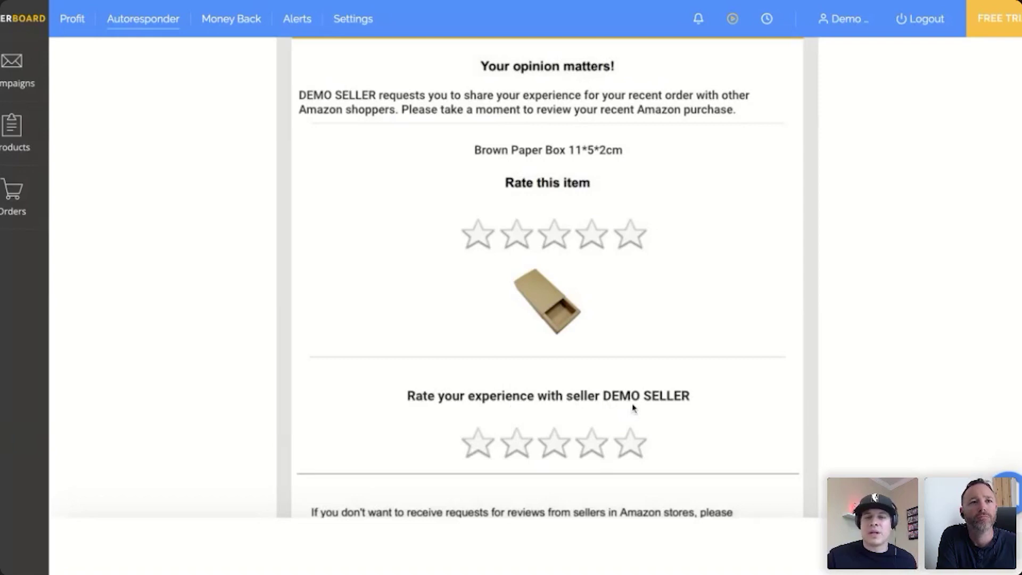
{"action": "scroll", "coordinate": [627, 388], "scroll_direction": "up", "scroll_amount": 2}
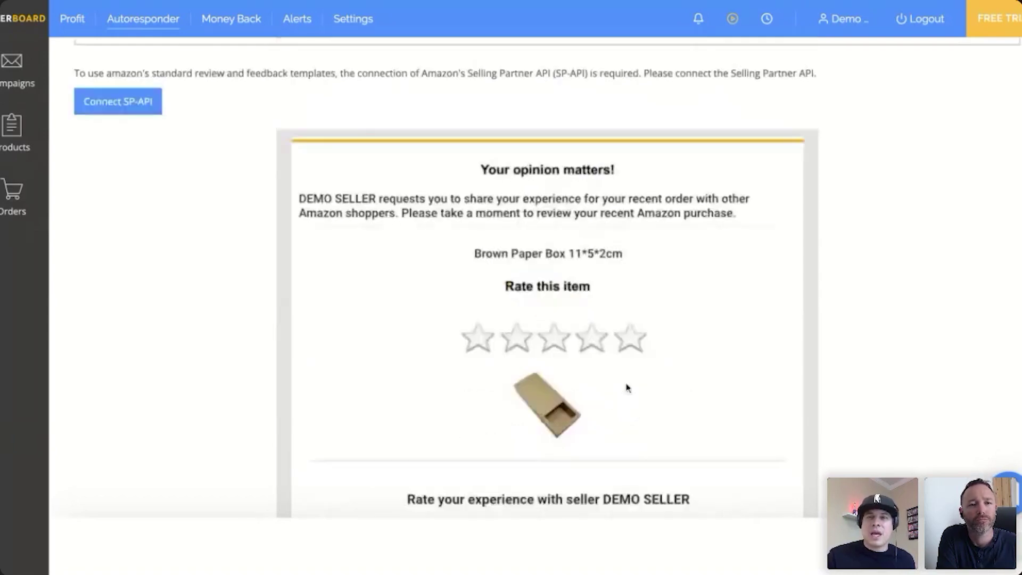
{"action": "scroll", "coordinate": [628, 388], "scroll_direction": "up", "scroll_amount": 10}
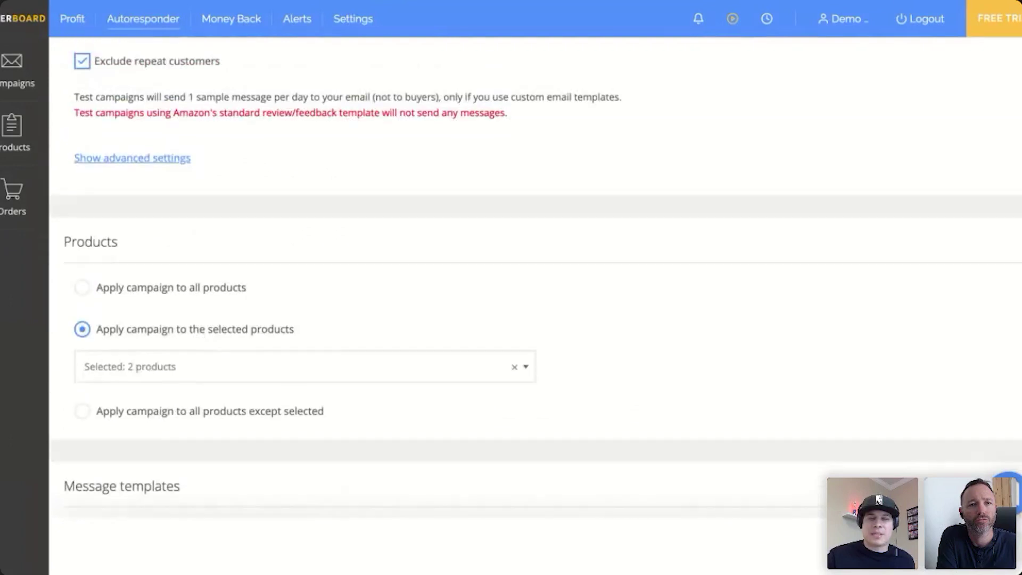
{"action": "scroll", "coordinate": [628, 388], "scroll_direction": "down", "scroll_amount": 7}
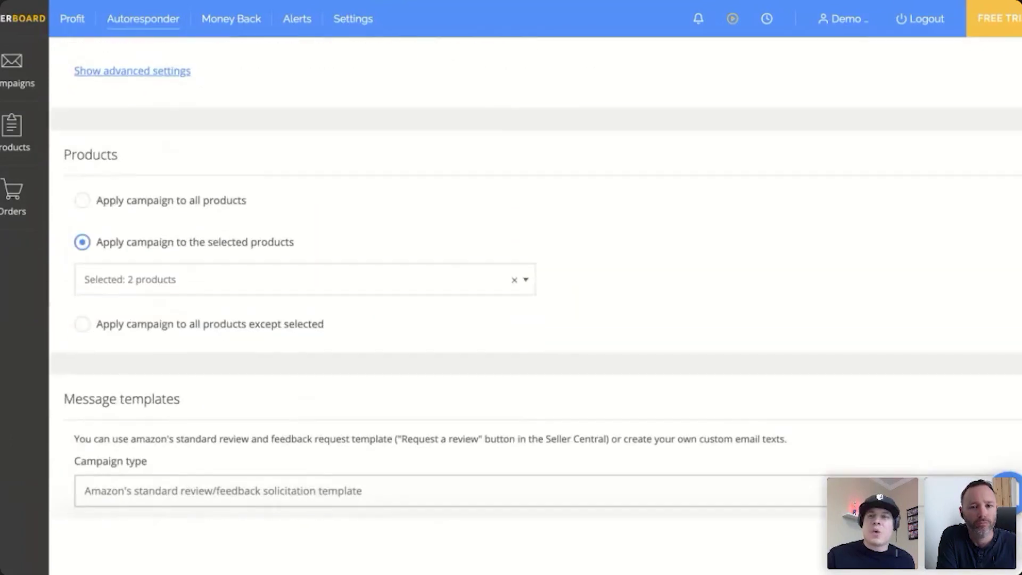
{"action": "scroll", "coordinate": [536, 278], "scroll_direction": "down", "scroll_amount": 5}
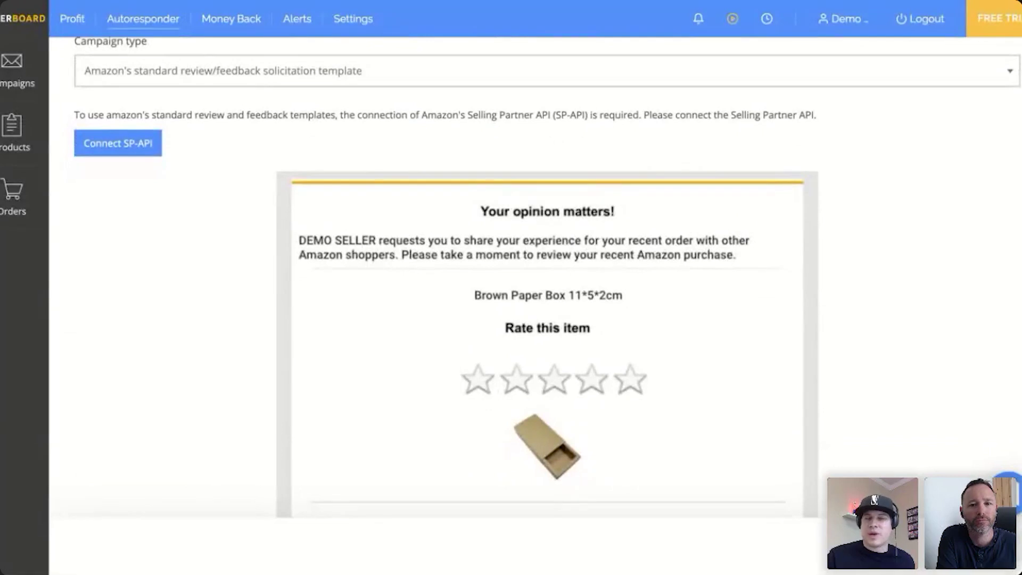
{"action": "scroll", "coordinate": [546, 268], "scroll_direction": "down", "scroll_amount": 1}
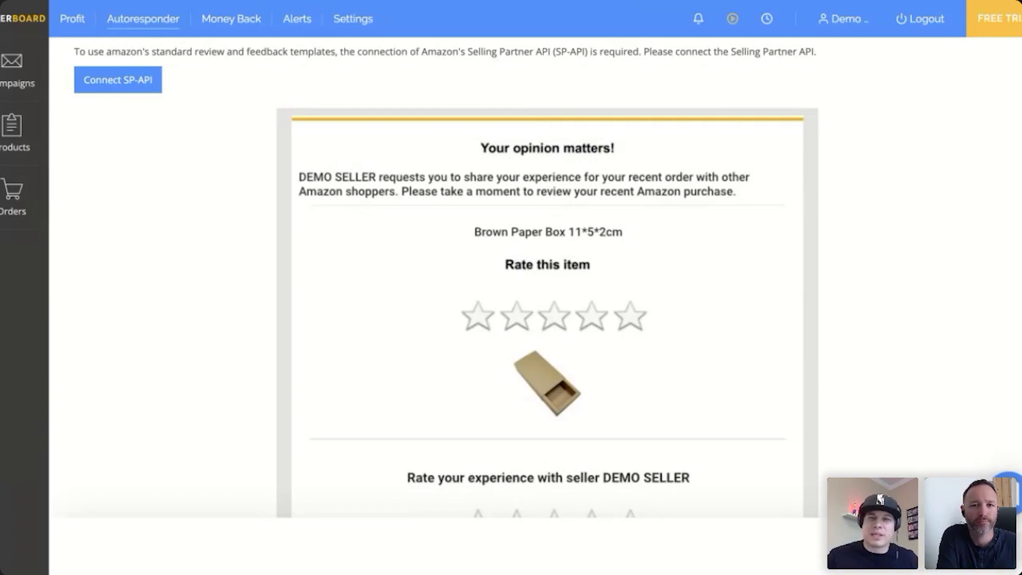
{"action": "scroll", "coordinate": [536, 277], "scroll_direction": "up", "scroll_amount": 7}
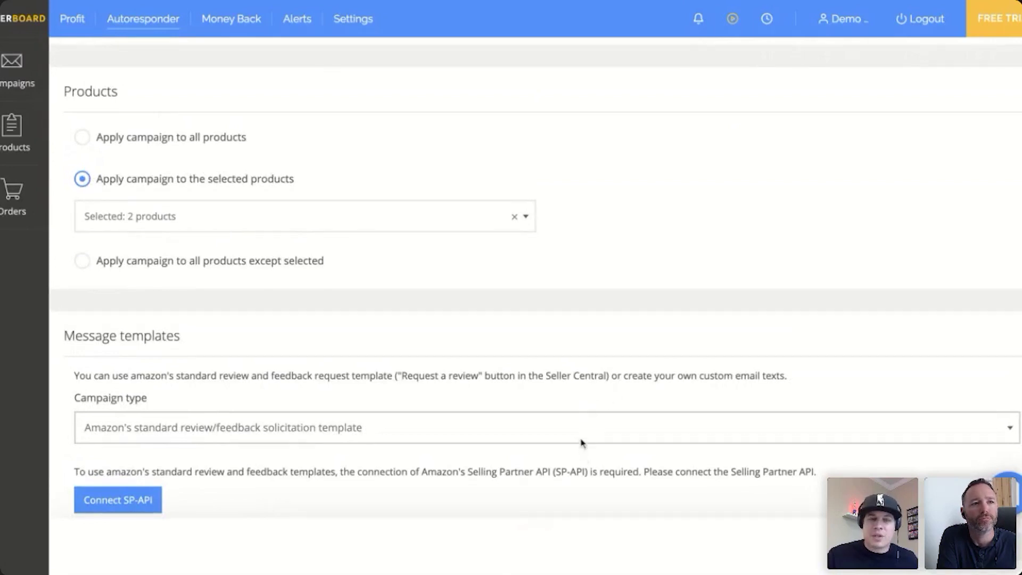
{"action": "scroll", "coordinate": [580, 431], "scroll_direction": "up", "scroll_amount": 1}
{"action": "scroll", "coordinate": [579, 432], "scroll_direction": "up", "scroll_amount": 5}
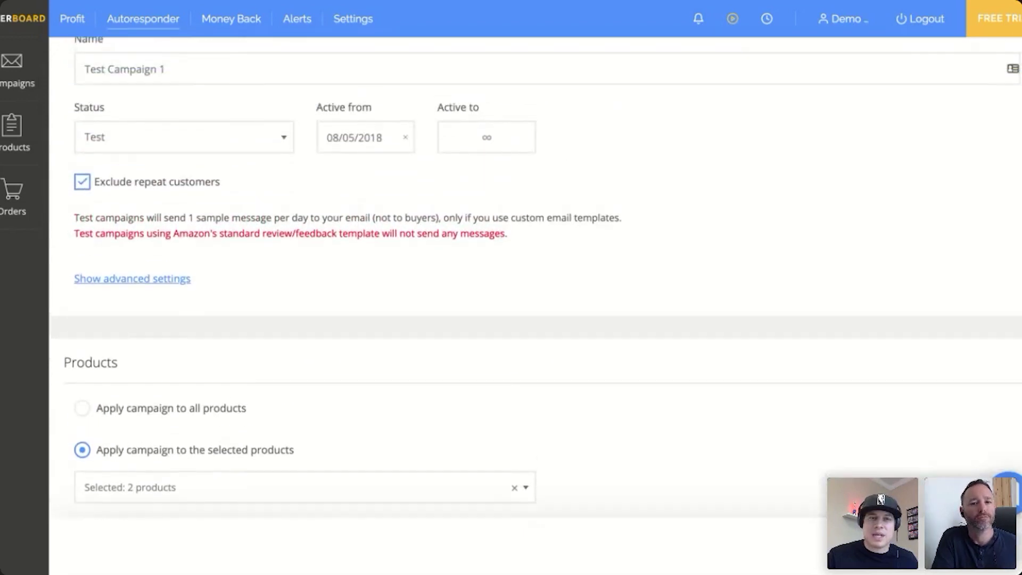
{"action": "scroll", "coordinate": [573, 167], "scroll_direction": "up", "scroll_amount": 1}
{"action": "scroll", "coordinate": [509, 196], "scroll_direction": "down", "scroll_amount": 8}
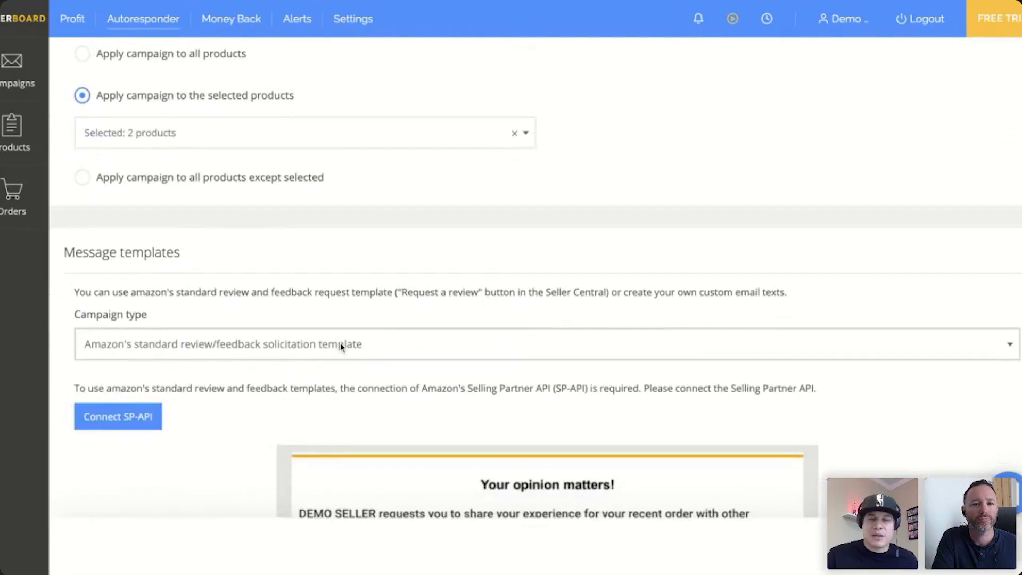
{"action": "scroll", "coordinate": [342, 347], "scroll_direction": "down", "scroll_amount": 7}
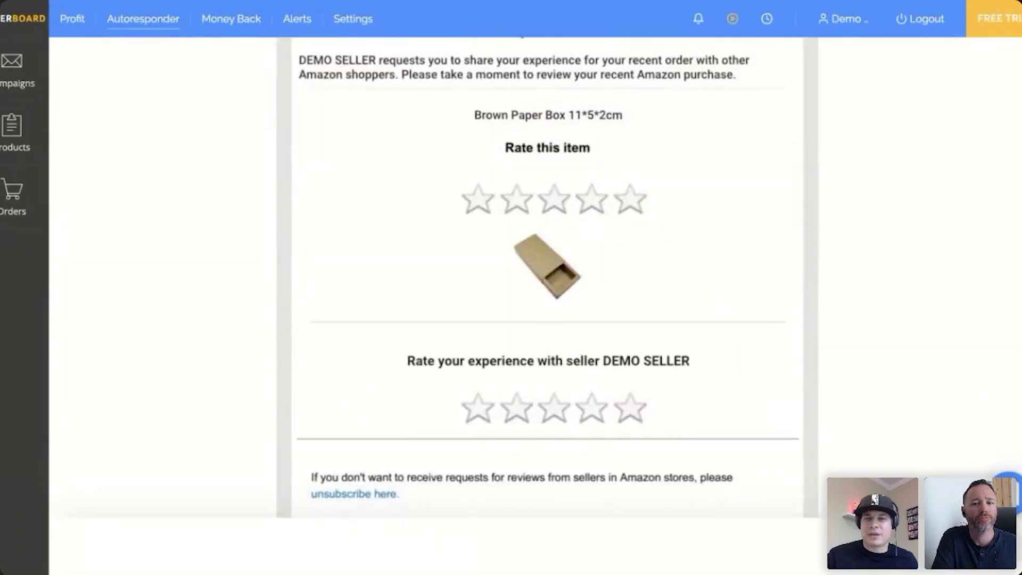
{"action": "scroll", "coordinate": [341, 347], "scroll_direction": "up", "scroll_amount": 2}
{"action": "scroll", "coordinate": [548, 277], "scroll_direction": "up", "scroll_amount": 2}
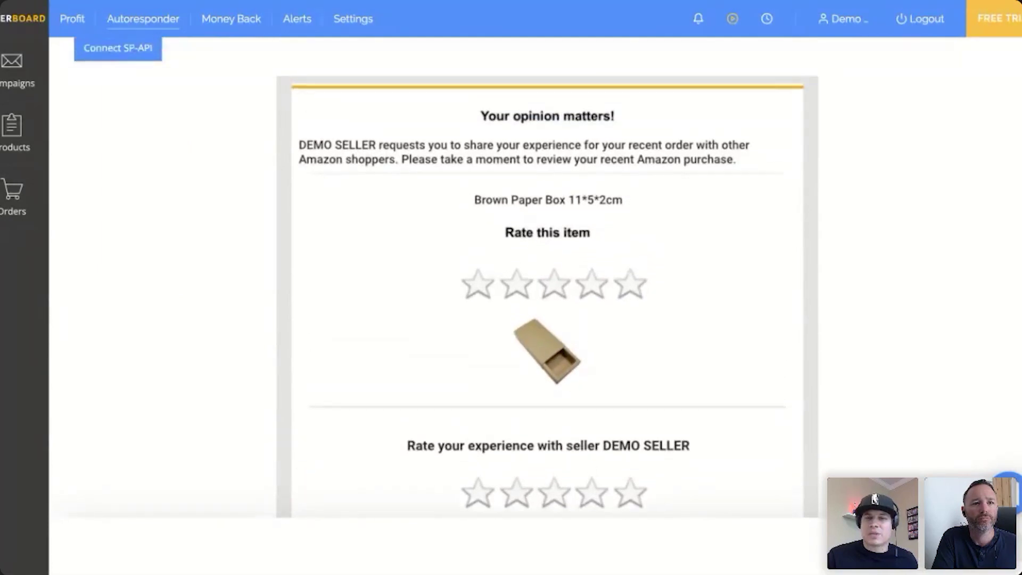
{"action": "scroll", "coordinate": [548, 277], "scroll_direction": "up", "scroll_amount": 13}
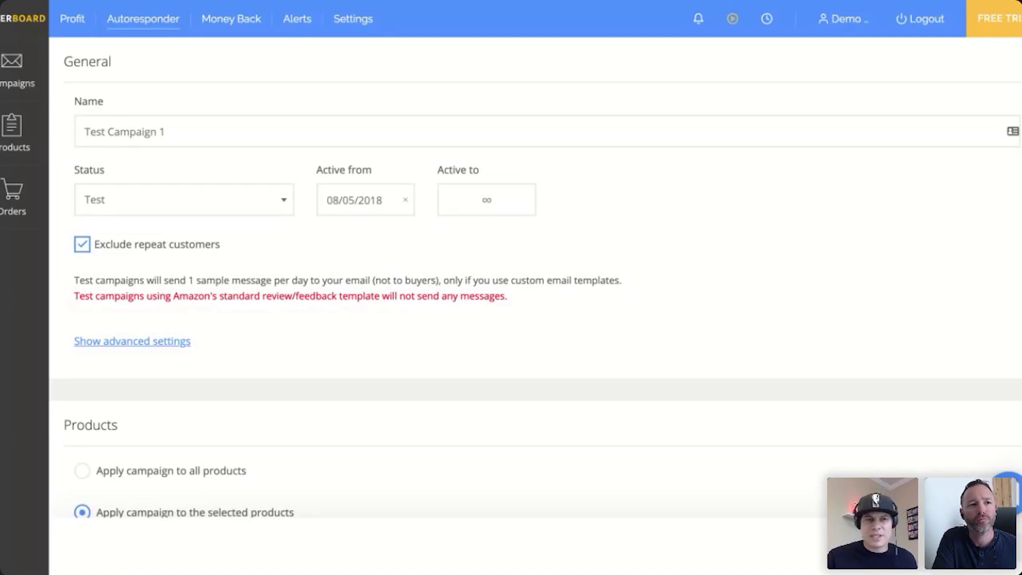
{"action": "scroll", "coordinate": [511, 288], "scroll_direction": "down", "scroll_amount": 10}
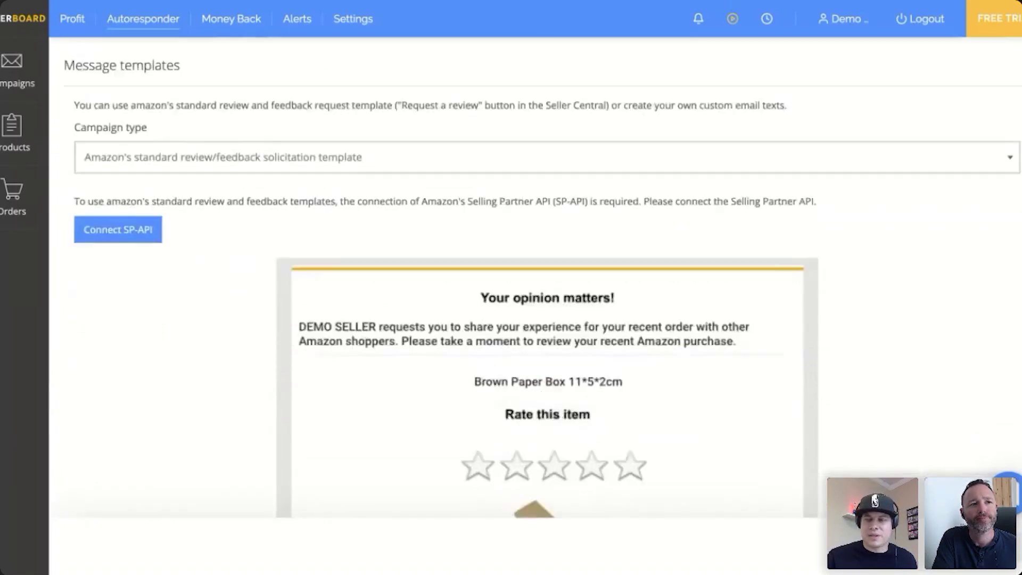
{"action": "scroll", "coordinate": [511, 287], "scroll_direction": "up", "scroll_amount": 15}
{"action": "scroll", "coordinate": [369, 251], "scroll_direction": "down", "scroll_amount": 10}
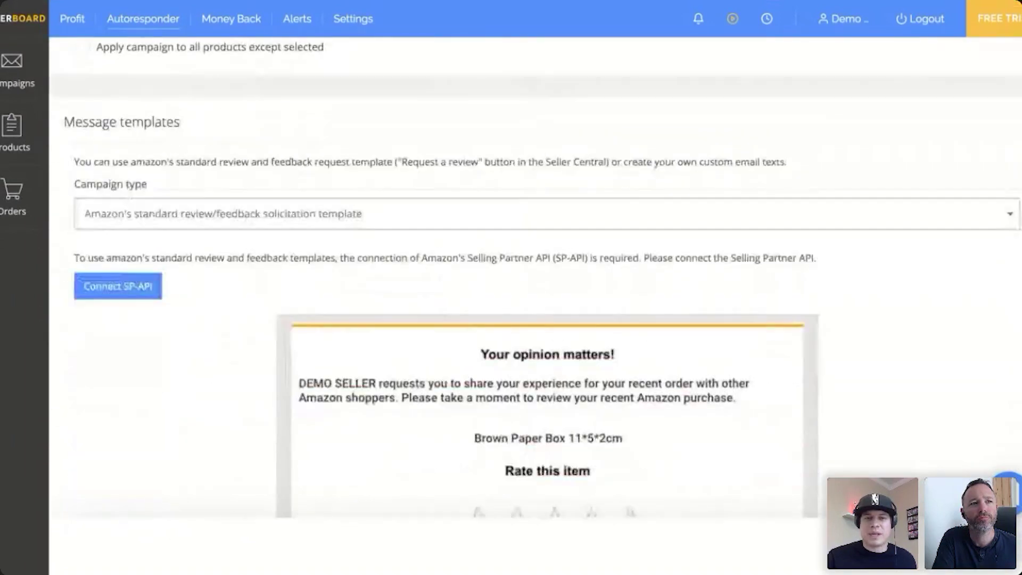
{"action": "scroll", "coordinate": [378, 224], "scroll_direction": "up", "scroll_amount": 10}
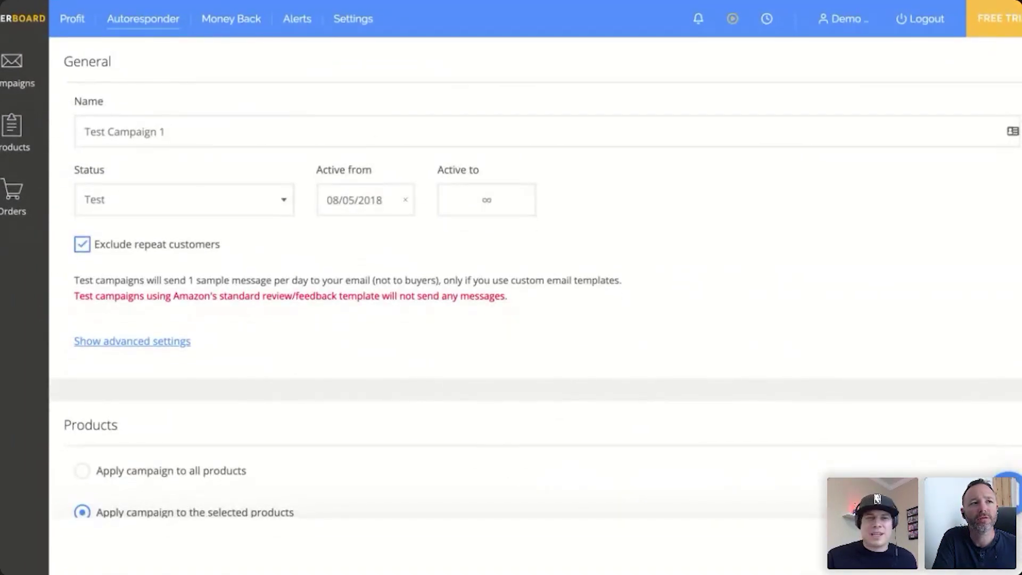
Step: Go to the PPC view of the profit section and examine the ad performance chart and campaigns table
{"action": "left_click", "coordinate": [67, 21]}
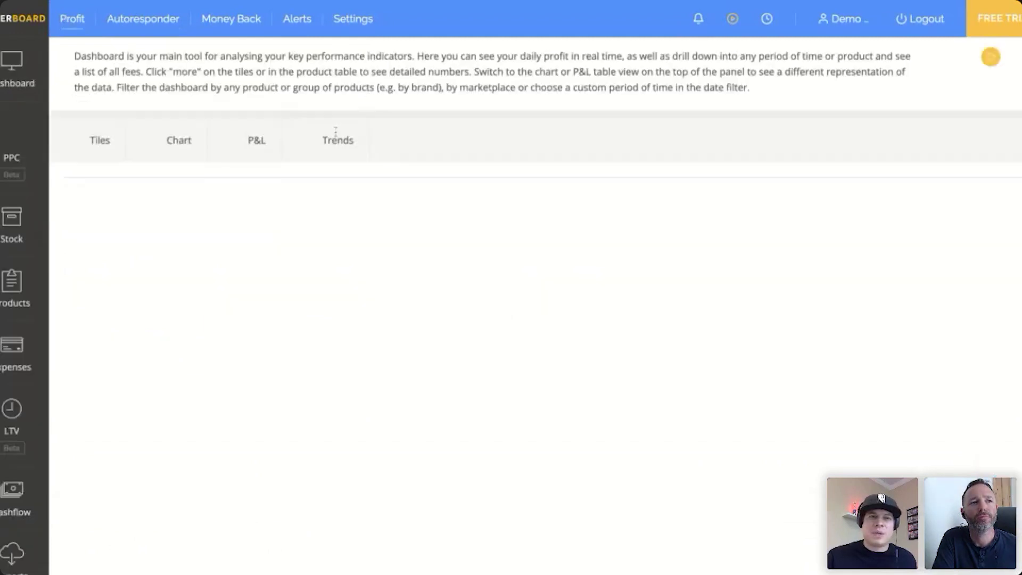
{"action": "left_click", "coordinate": [13, 146]}
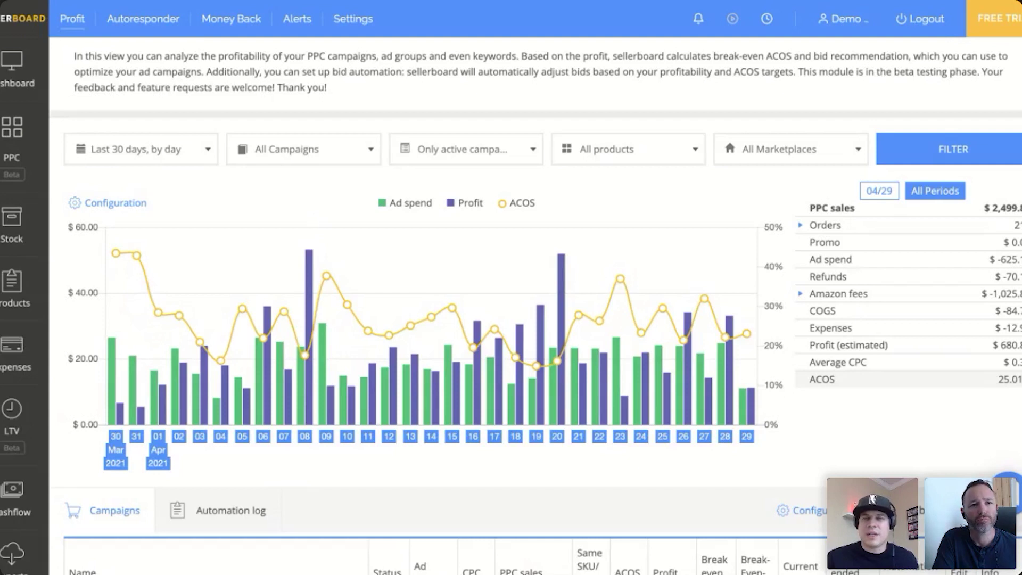
{"action": "scroll", "coordinate": [873, 500], "scroll_direction": "down", "scroll_amount": 3}
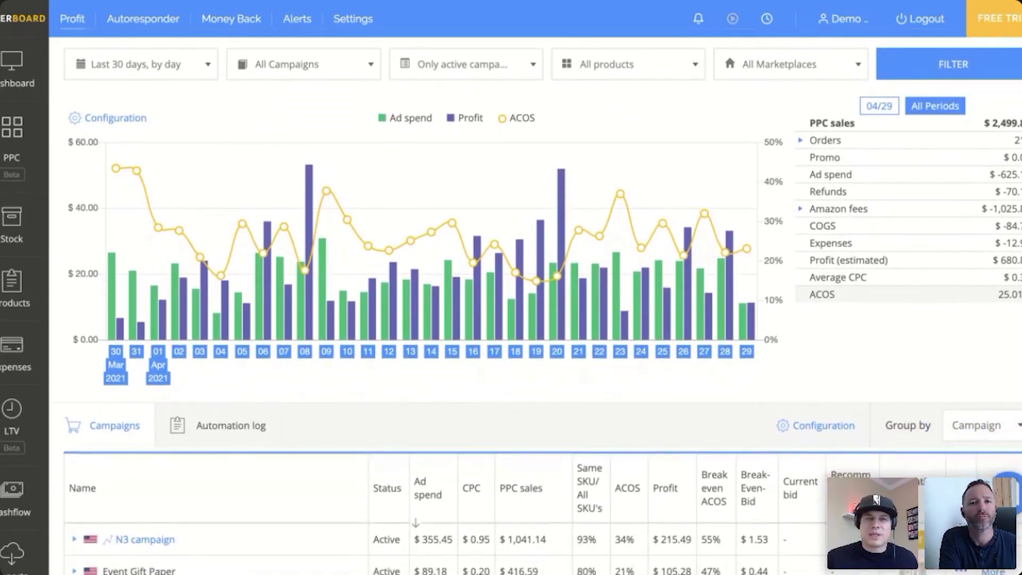
{"action": "scroll", "coordinate": [535, 305], "scroll_direction": "down", "scroll_amount": 3}
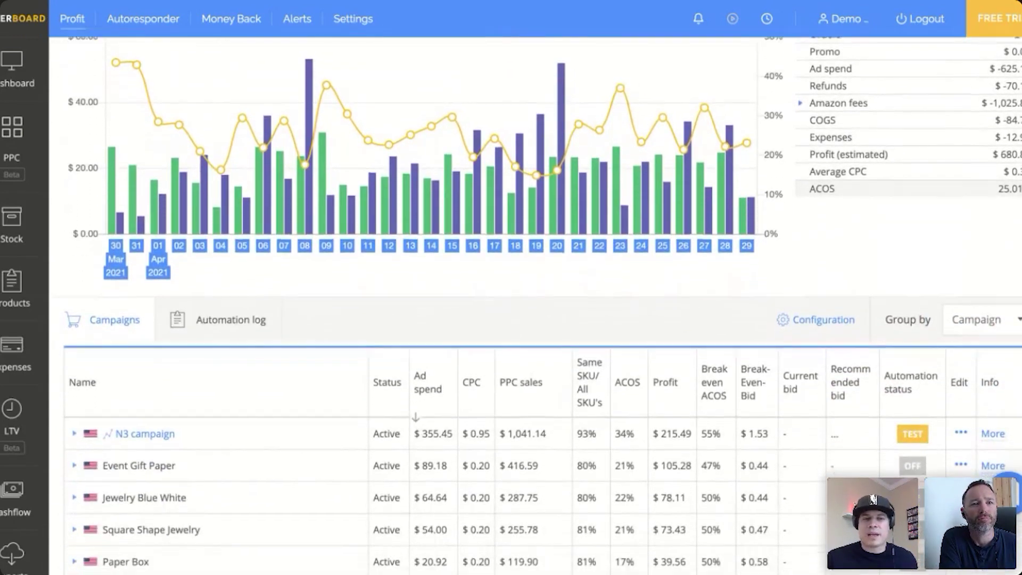
{"action": "scroll", "coordinate": [535, 306], "scroll_direction": "down", "scroll_amount": 3}
{"action": "scroll", "coordinate": [536, 305], "scroll_direction": "down", "scroll_amount": 3}
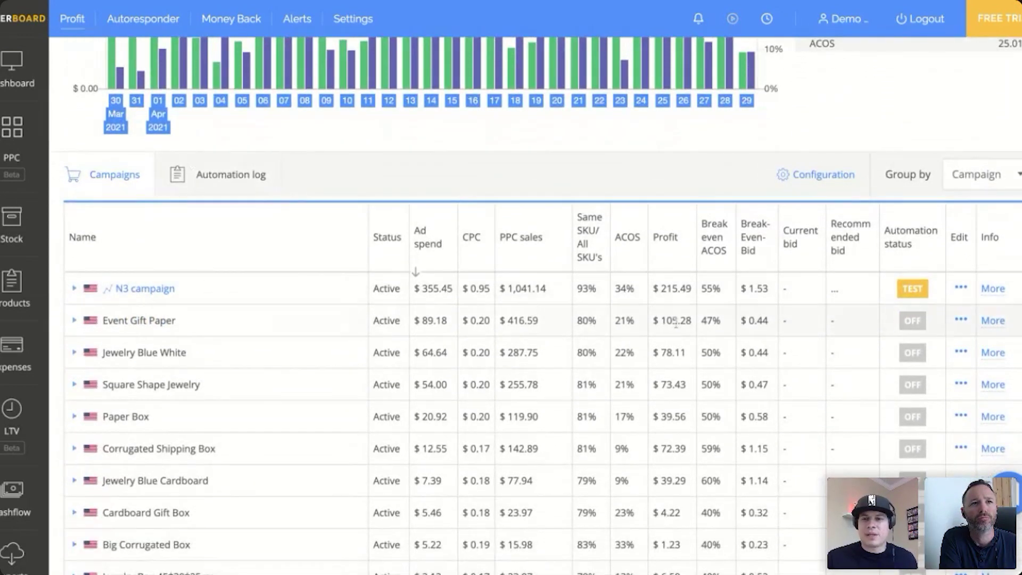
{"action": "scroll", "coordinate": [675, 321], "scroll_direction": "up", "scroll_amount": 10}
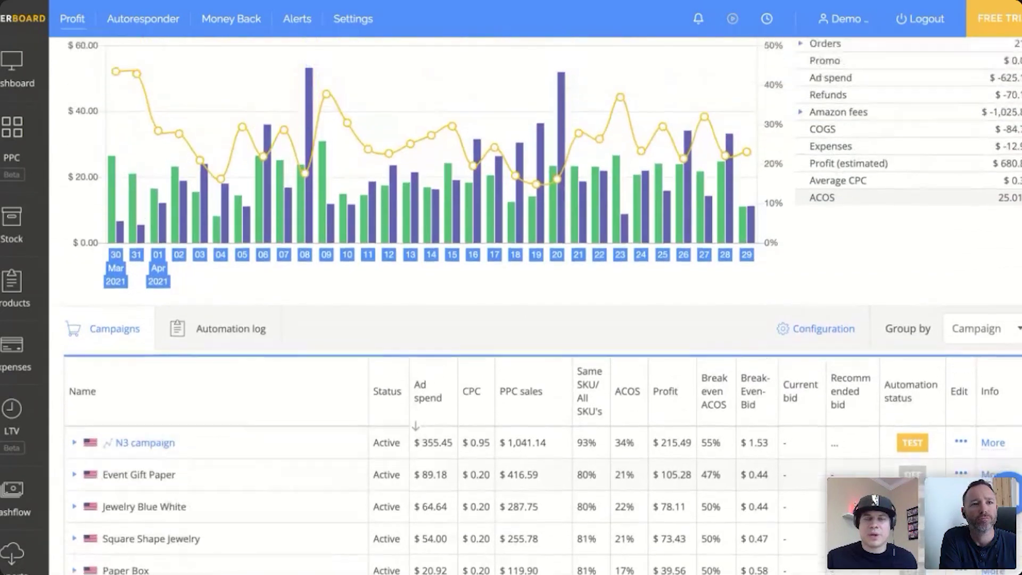
{"action": "scroll", "coordinate": [713, 333], "scroll_direction": "down", "scroll_amount": 7}
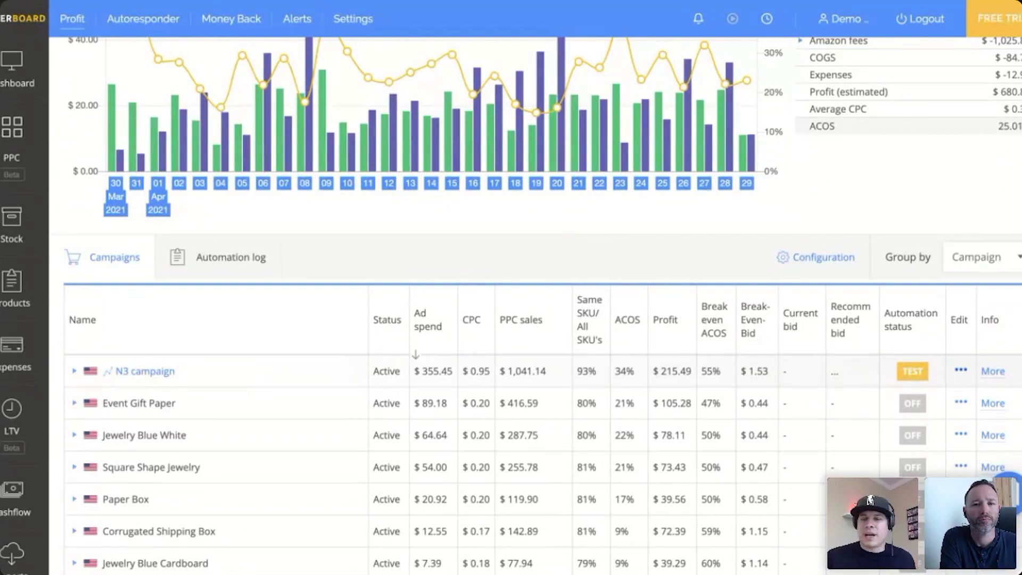
Step: View the N3 campaign's optimization goal and bid automation settings, and close them without changes
{"action": "left_click", "coordinate": [961, 369]}
{"action": "left_click", "coordinate": [905, 401]}
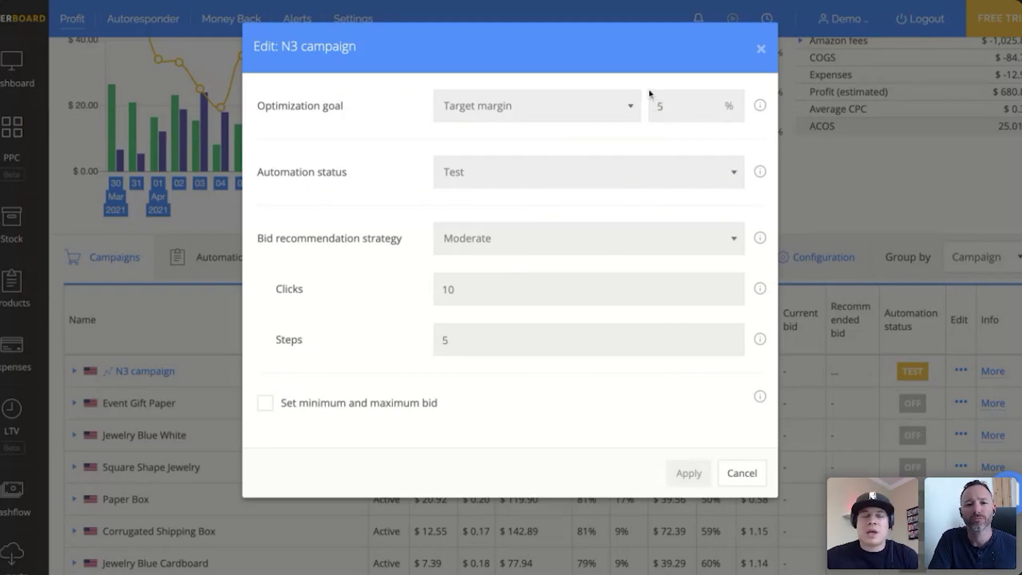
{"action": "left_click", "coordinate": [762, 49]}
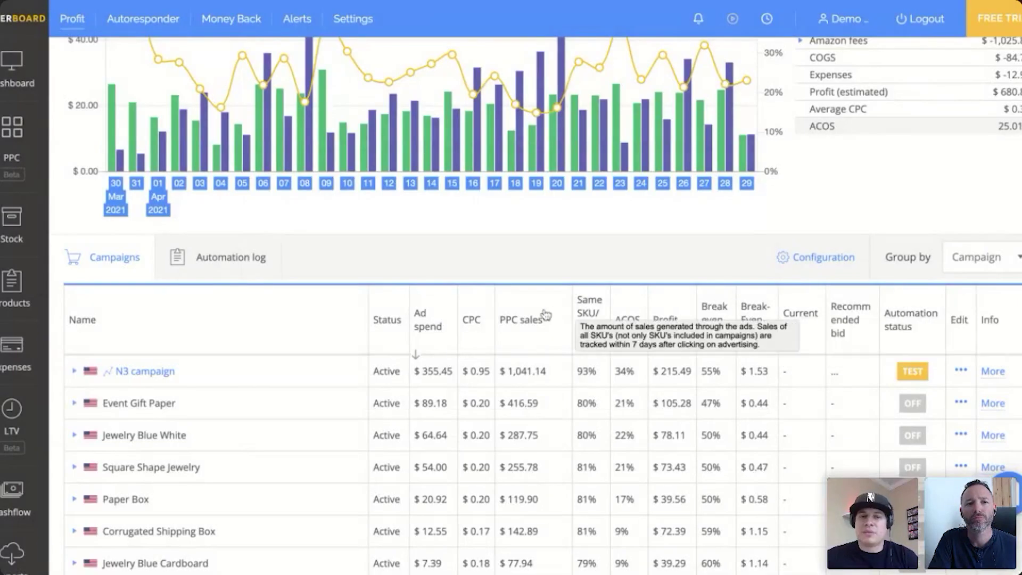
Step: Show the PPC automation log and examine its keyword bid changes and comments
{"action": "left_click", "coordinate": [258, 266]}
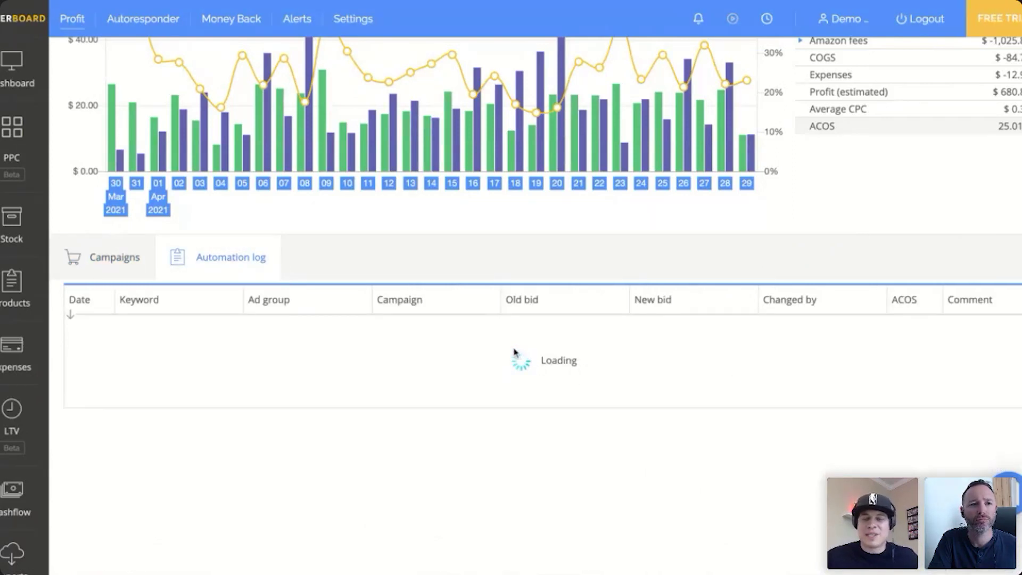
{"action": "scroll", "coordinate": [515, 351], "scroll_direction": "down", "scroll_amount": 6}
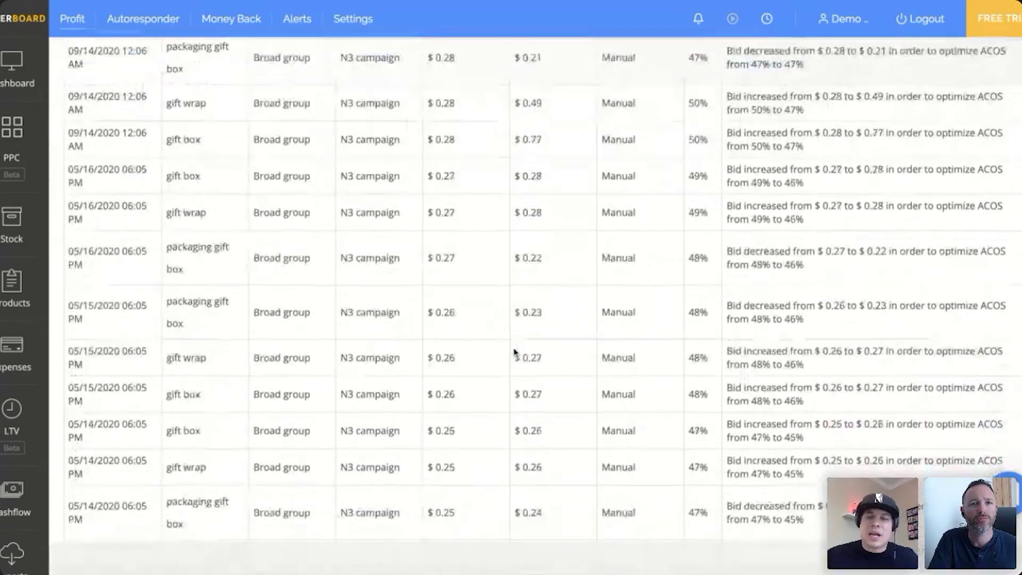
{"action": "scroll", "coordinate": [533, 320], "scroll_direction": "down", "scroll_amount": 4}
{"action": "scroll", "coordinate": [533, 320], "scroll_direction": "up", "scroll_amount": 5}
{"action": "scroll", "coordinate": [533, 320], "scroll_direction": "up", "scroll_amount": 7}
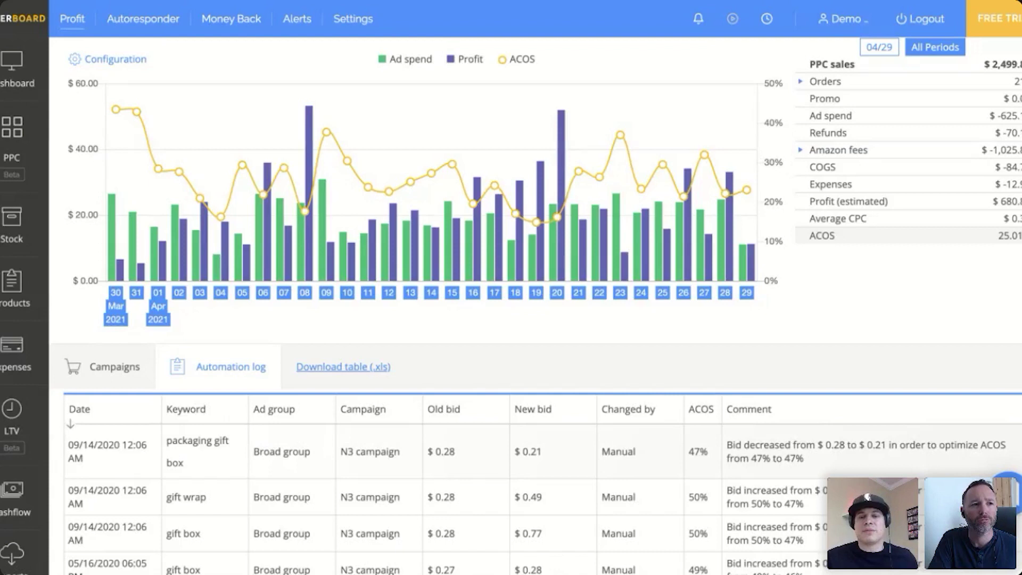
{"action": "scroll", "coordinate": [536, 306], "scroll_direction": "down", "scroll_amount": 8}
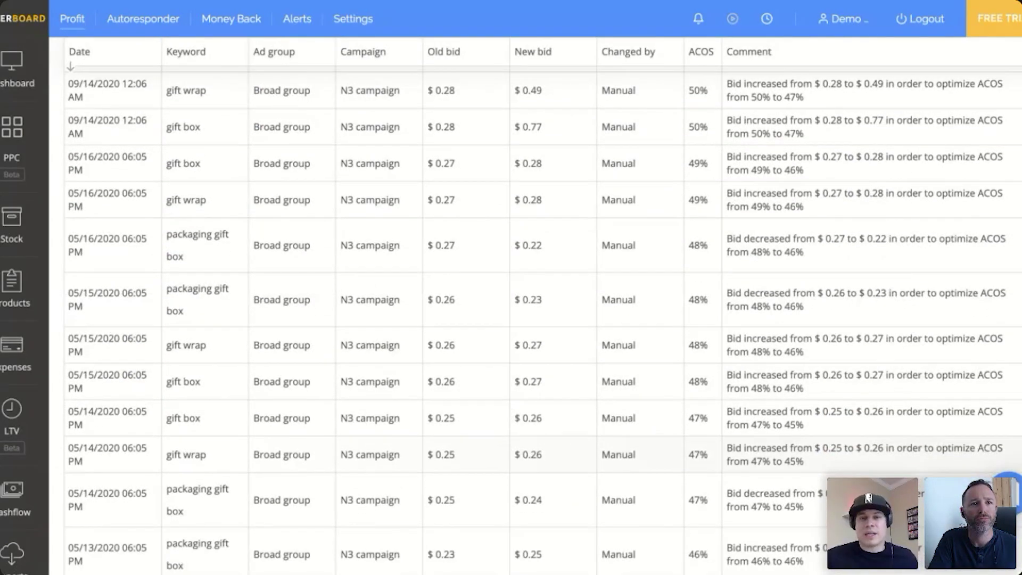
{"action": "scroll", "coordinate": [536, 320], "scroll_direction": "down", "scroll_amount": 4}
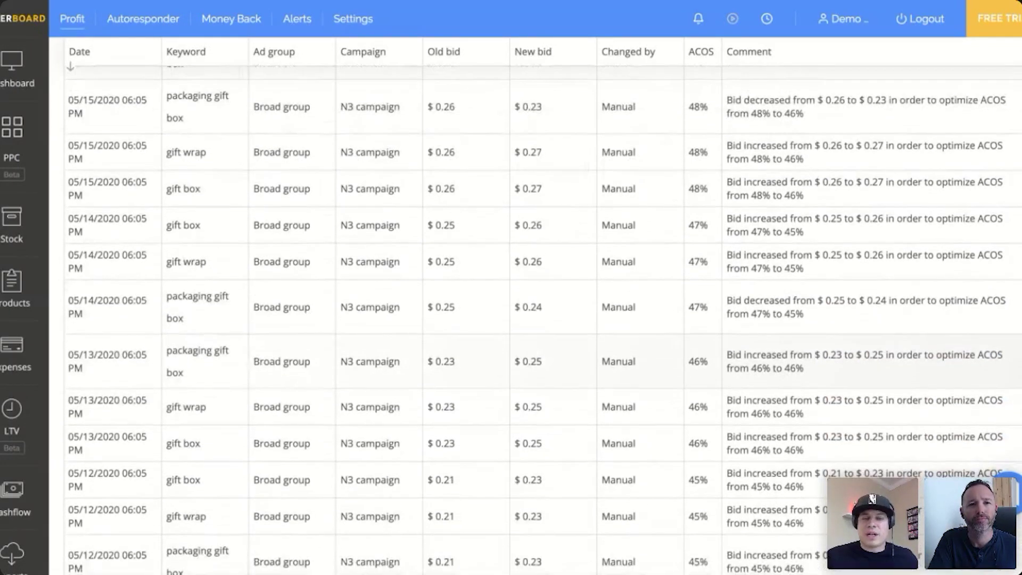
{"action": "scroll", "coordinate": [536, 320], "scroll_direction": "up", "scroll_amount": 5}
{"action": "scroll", "coordinate": [816, 440], "scroll_direction": "up", "scroll_amount": 8}
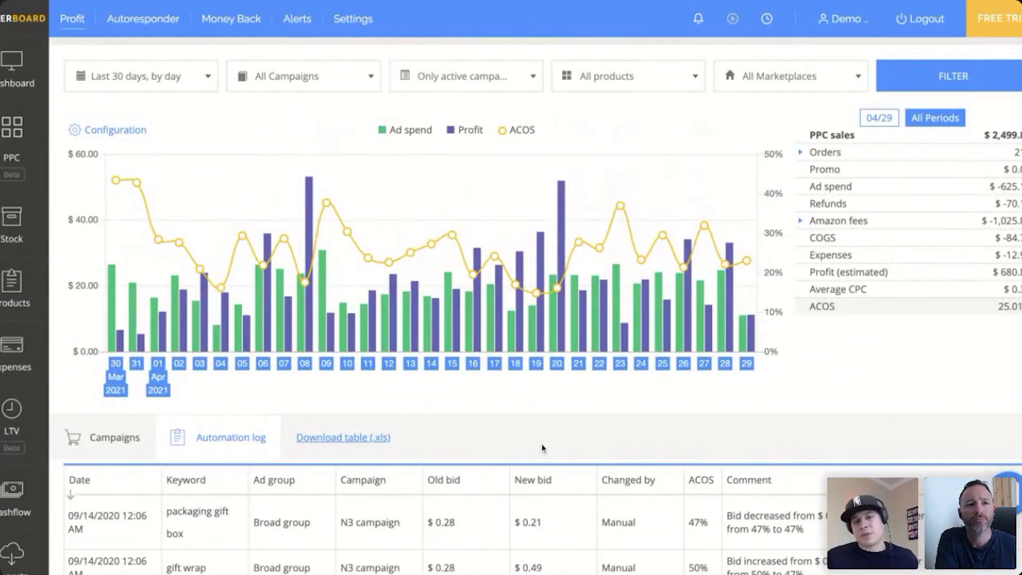
Step: Leave the PPC automation log and return to the profit dashboard with its weekly tiles
{"action": "left_click", "coordinate": [355, 441]}
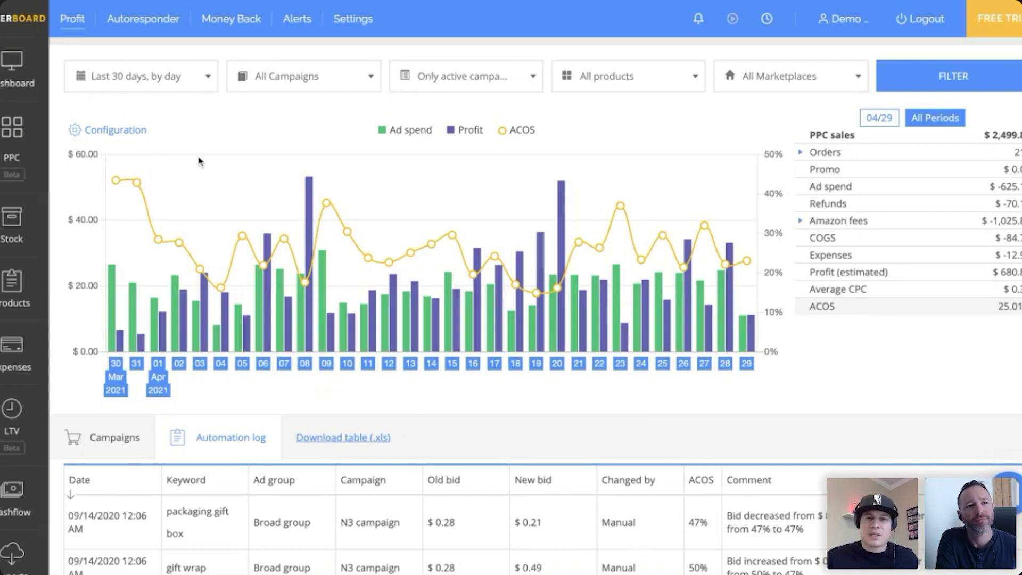
{"action": "scroll", "coordinate": [199, 159], "scroll_direction": "up", "scroll_amount": 2}
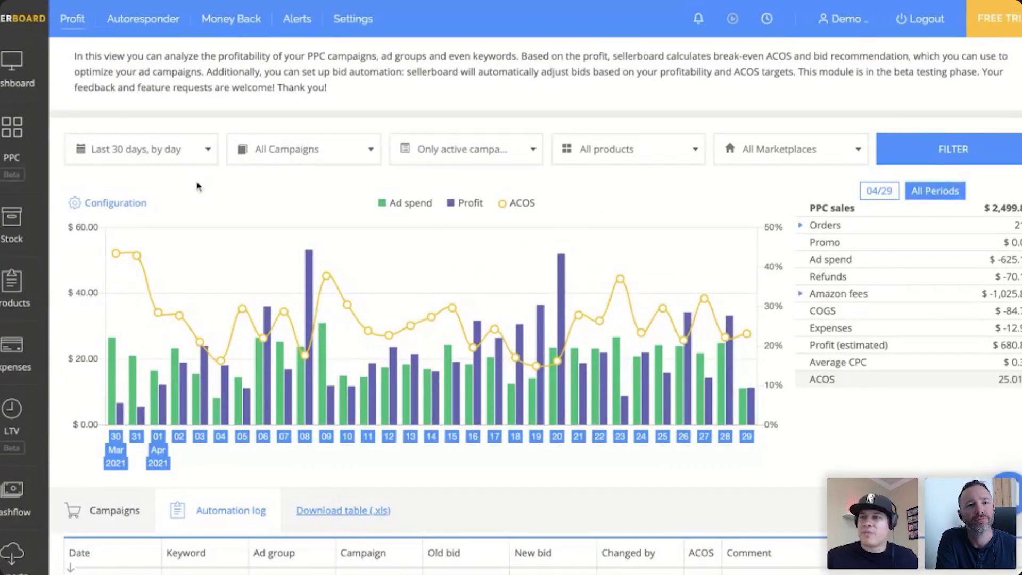
{"action": "left_click", "coordinate": [74, 26]}
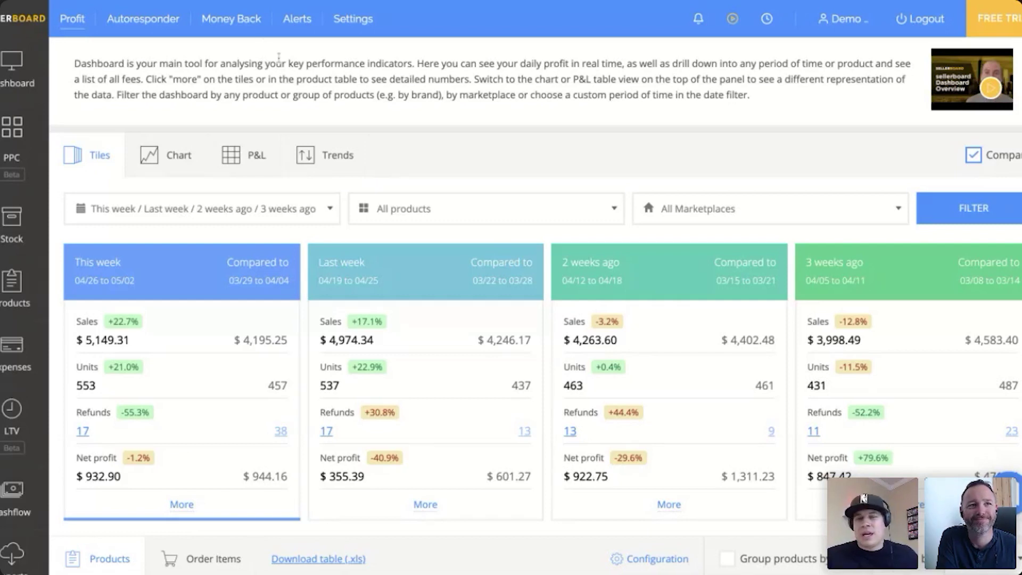
Step: Go to the Money Back section and examine how the Lost & Damaged inventory report works
{"action": "left_click", "coordinate": [232, 23]}
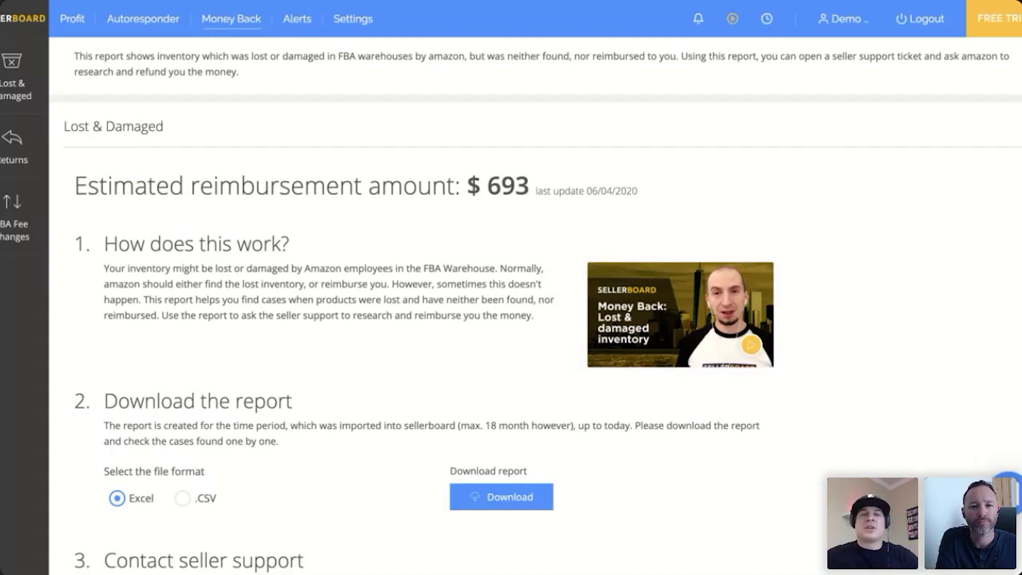
{"action": "scroll", "coordinate": [871, 497], "scroll_direction": "down", "scroll_amount": 3}
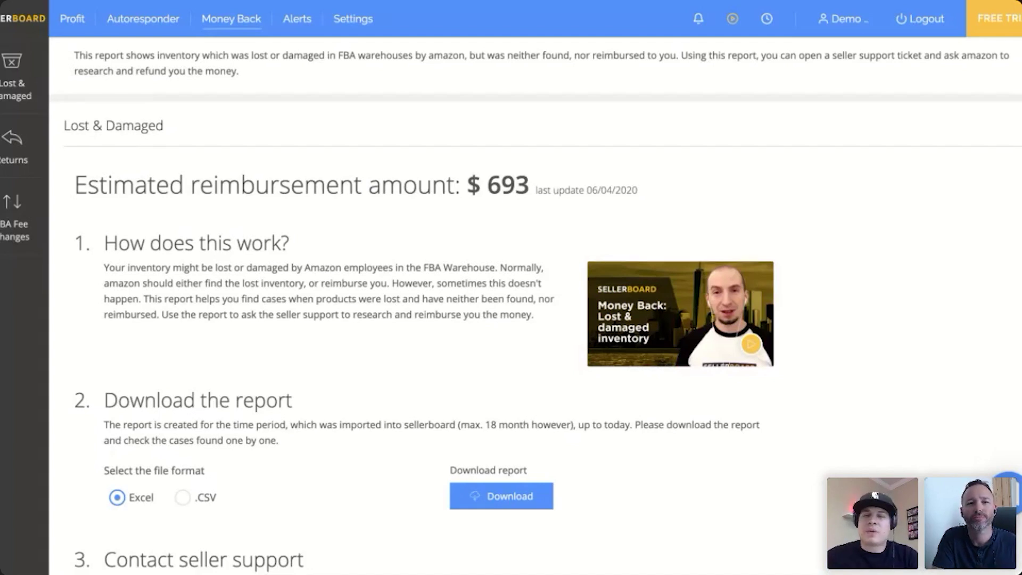
{"action": "scroll", "coordinate": [872, 497], "scroll_direction": "up", "scroll_amount": 2}
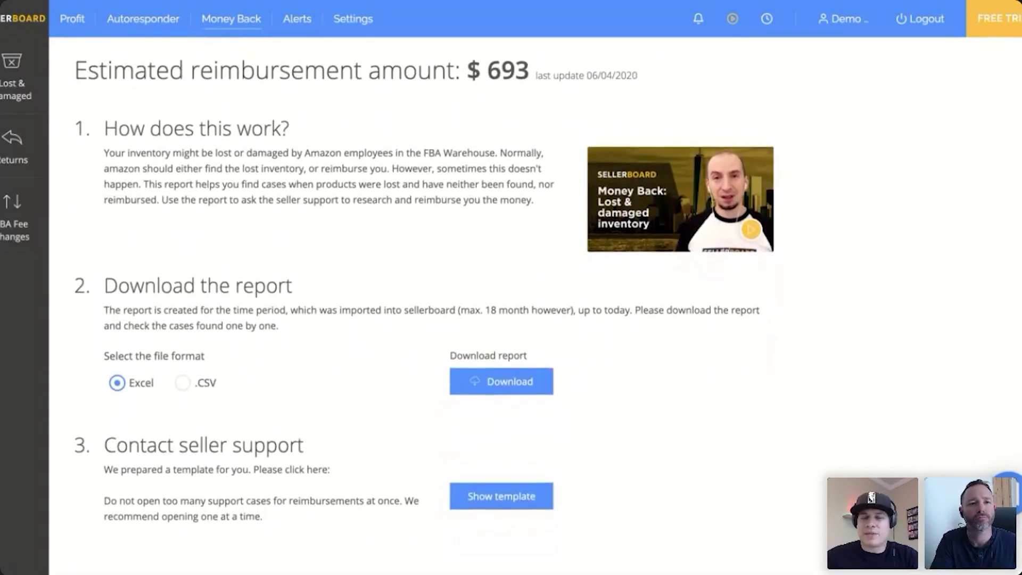
{"action": "scroll", "coordinate": [535, 306], "scroll_direction": "down", "scroll_amount": 1}
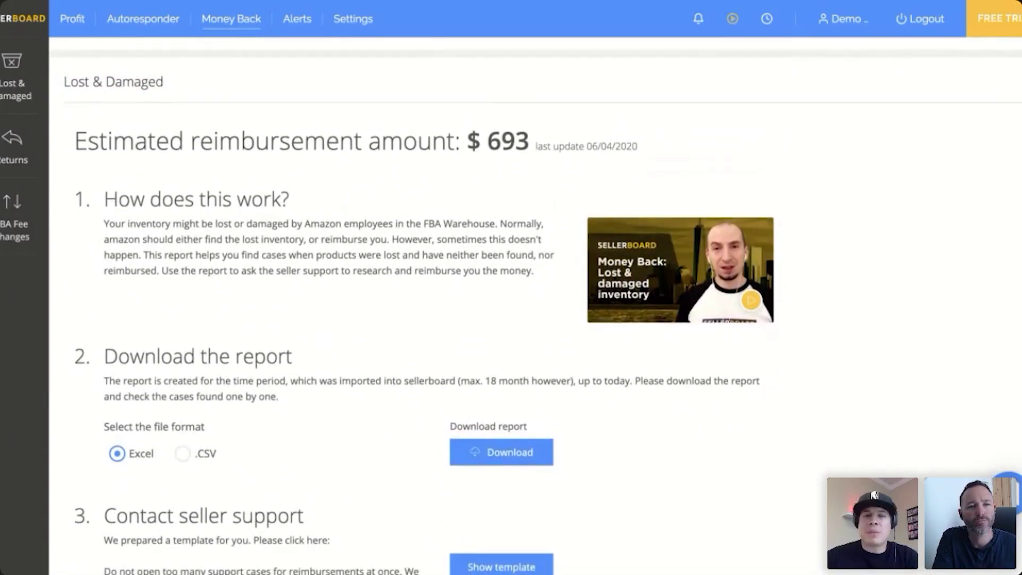
{"action": "scroll", "coordinate": [879, 497], "scroll_direction": "down", "scroll_amount": 2}
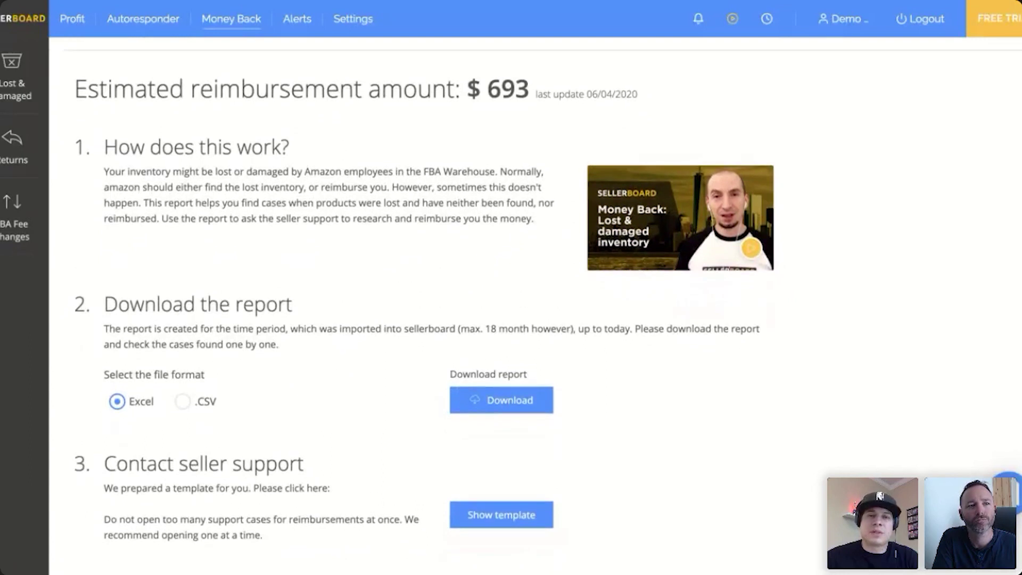
{"action": "scroll", "coordinate": [434, 304], "scroll_direction": "down", "scroll_amount": 1}
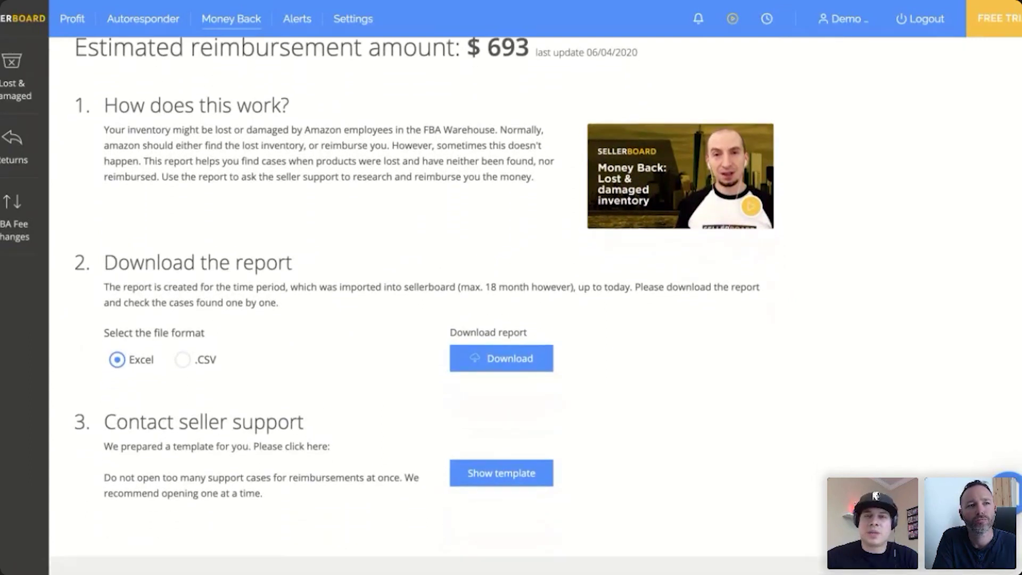
{"action": "scroll", "coordinate": [877, 497], "scroll_direction": "down", "scroll_amount": 1}
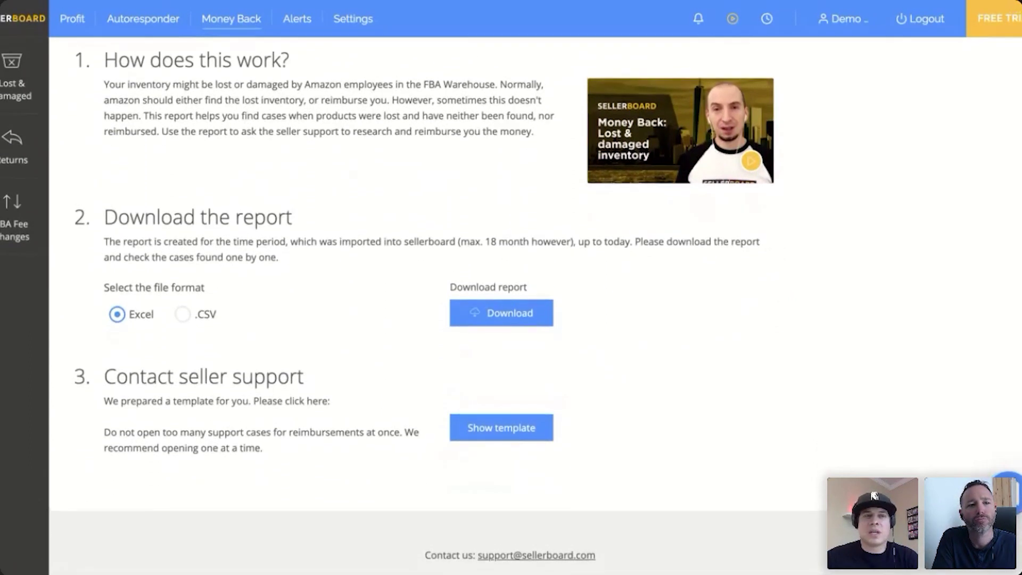
{"action": "scroll", "coordinate": [877, 496], "scroll_direction": "up", "scroll_amount": 2}
{"action": "scroll", "coordinate": [433, 307], "scroll_direction": "up", "scroll_amount": 1}
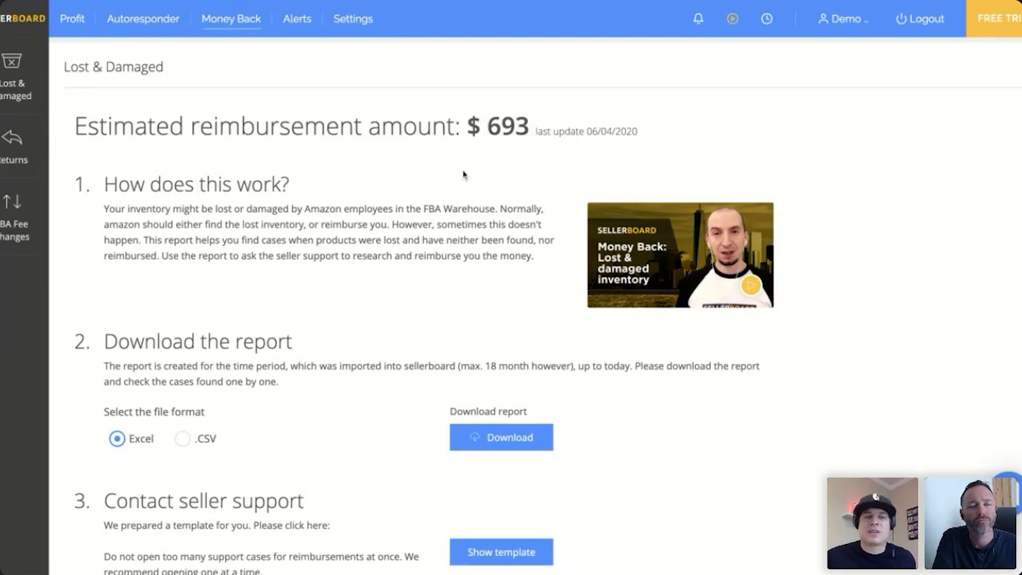
Step: Review the Lost & Damaged report's download options and view its seller support ticket template, closing it without copying
{"action": "scroll", "coordinate": [463, 174], "scroll_direction": "down", "scroll_amount": 1}
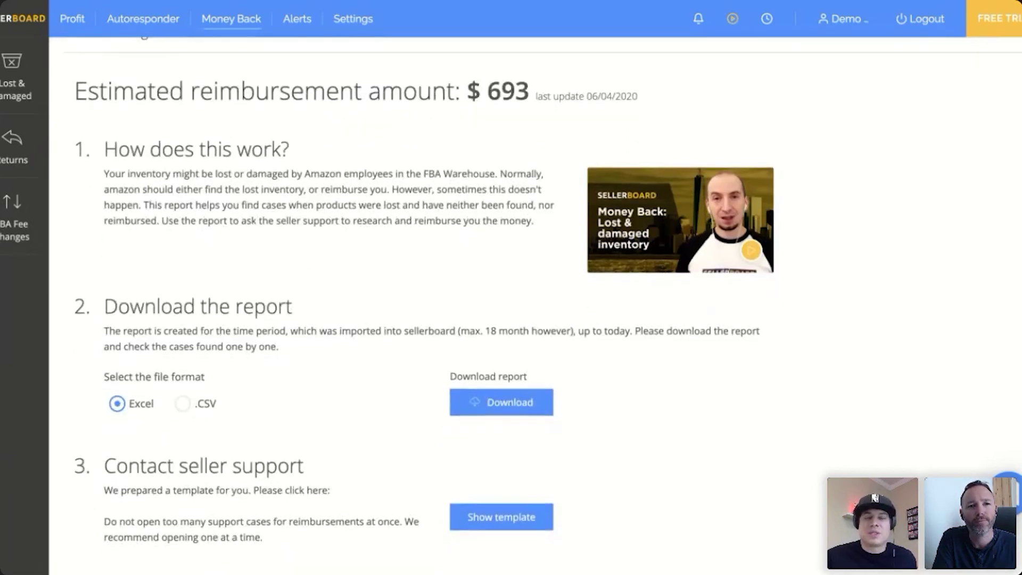
{"action": "scroll", "coordinate": [123, 218], "scroll_direction": "down", "scroll_amount": 3}
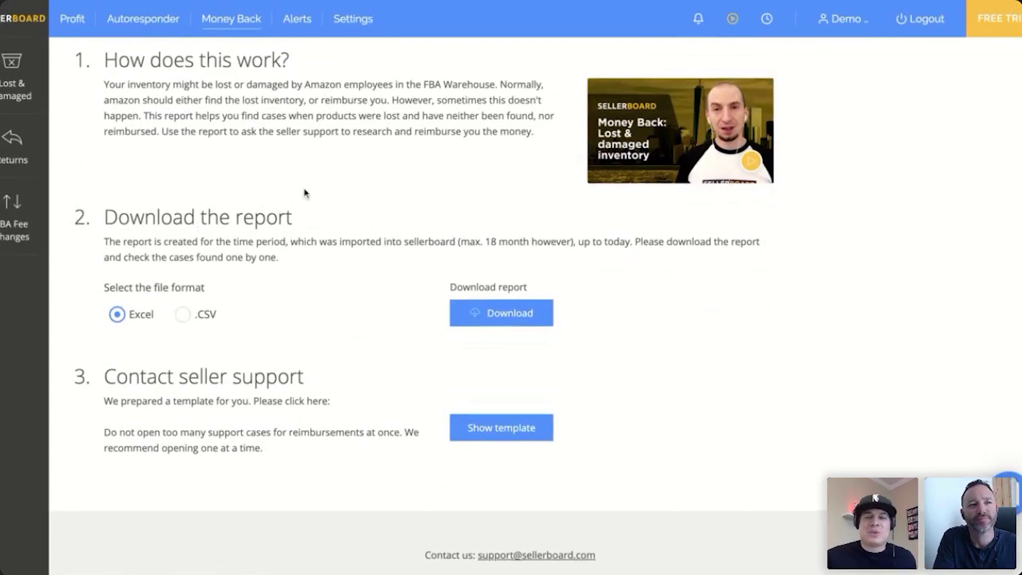
{"action": "scroll", "coordinate": [305, 194], "scroll_direction": "up", "scroll_amount": 2}
{"action": "scroll", "coordinate": [306, 192], "scroll_direction": "down", "scroll_amount": 2}
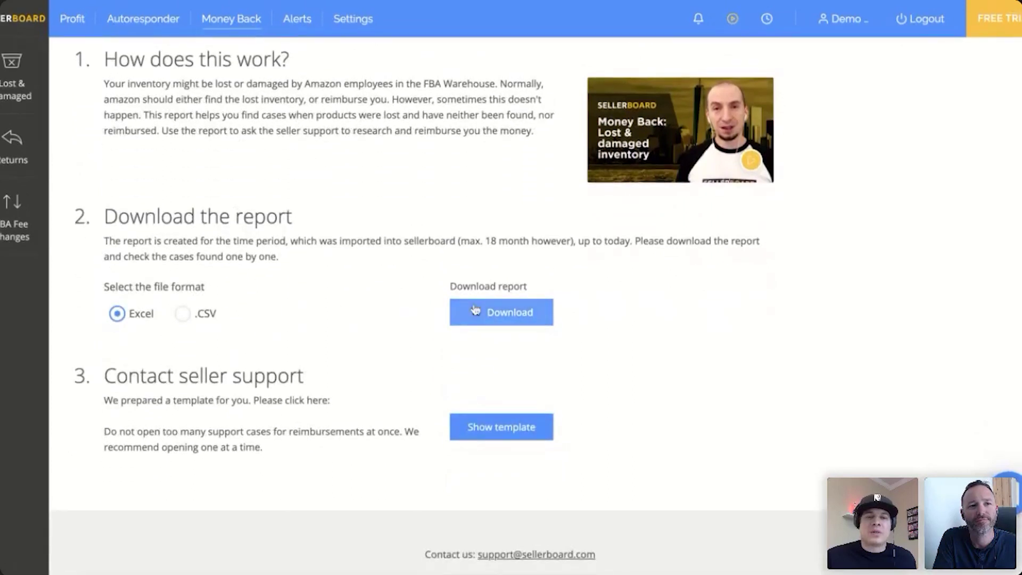
{"action": "left_click", "coordinate": [510, 429]}
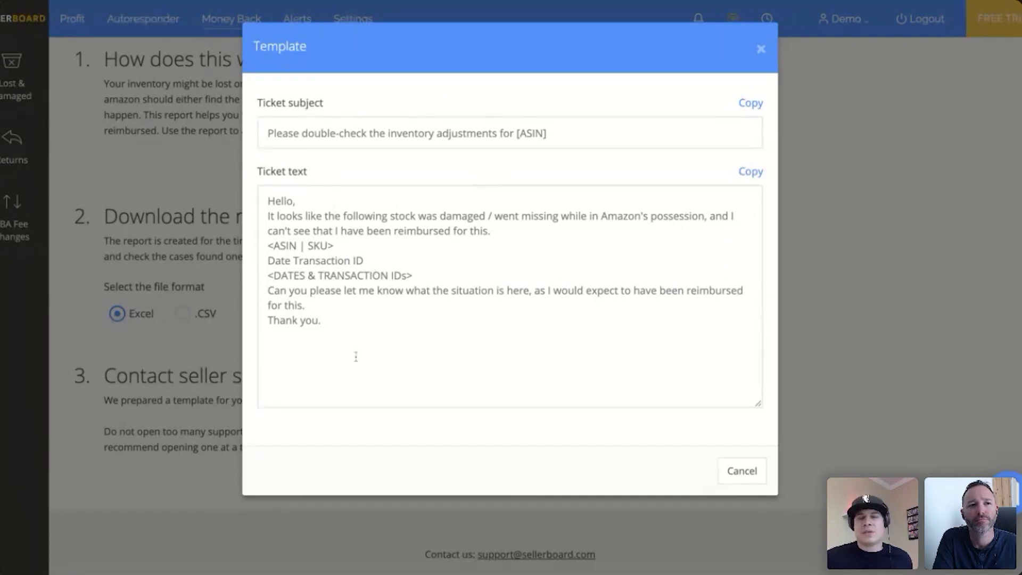
{"action": "left_click", "coordinate": [761, 49]}
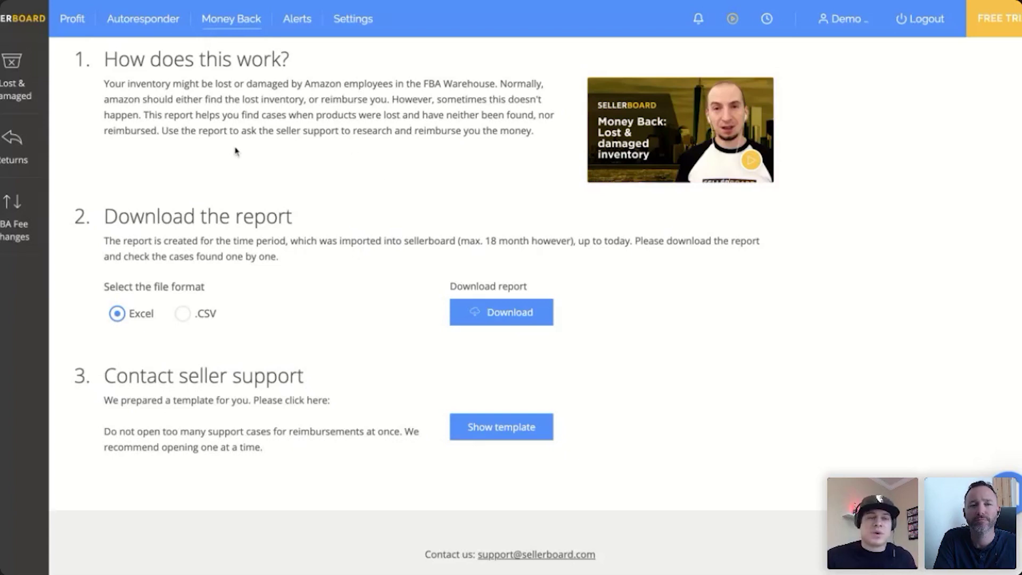
Step: Examine the Returns reimbursement report and view its seller support ticket template, closing it without copying
{"action": "left_click", "coordinate": [15, 139]}
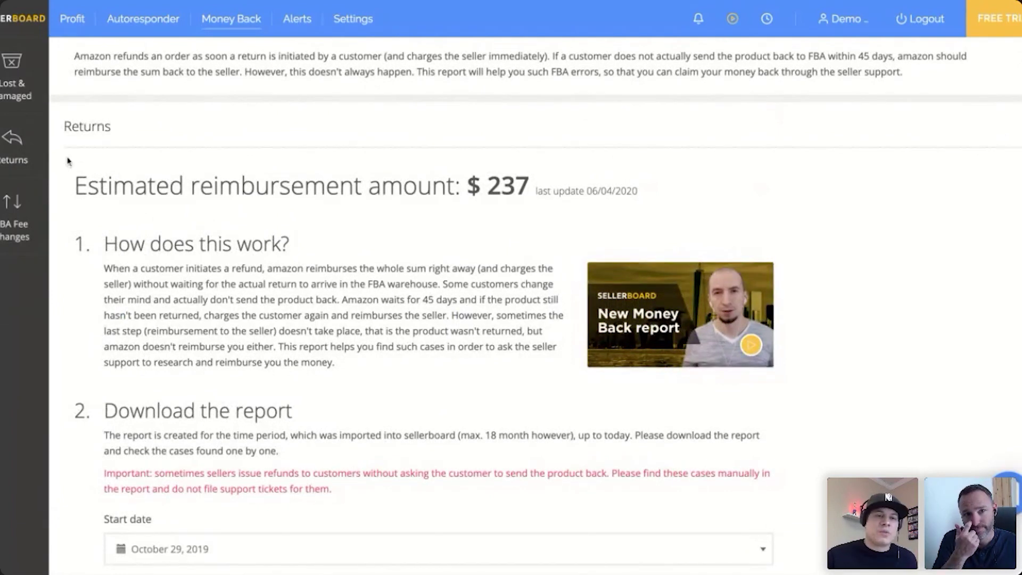
{"action": "scroll", "coordinate": [224, 215], "scroll_direction": "down", "scroll_amount": 3}
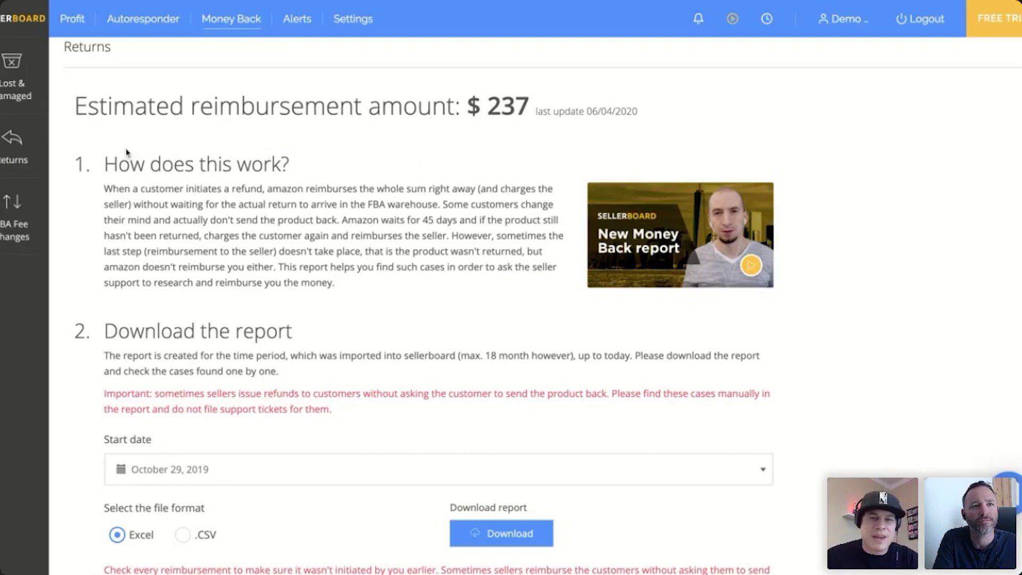
{"action": "scroll", "coordinate": [159, 181], "scroll_direction": "down", "scroll_amount": 5}
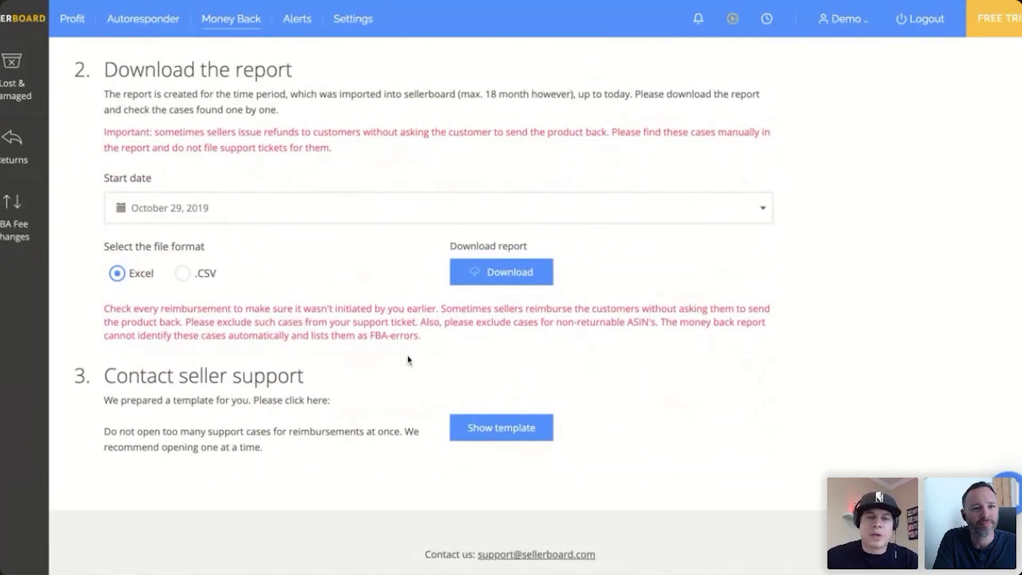
{"action": "left_click", "coordinate": [501, 431]}
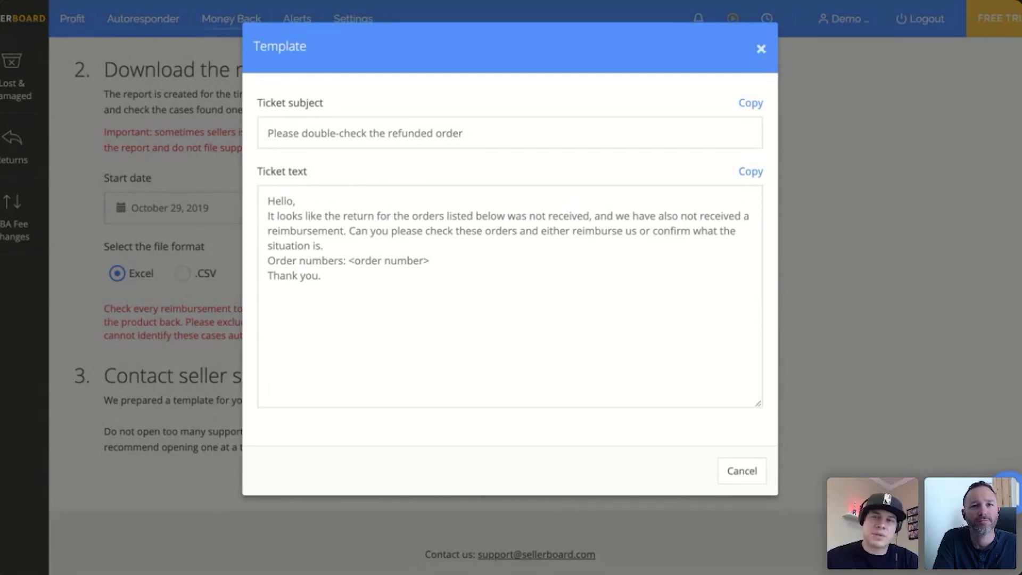
{"action": "left_click", "coordinate": [760, 48]}
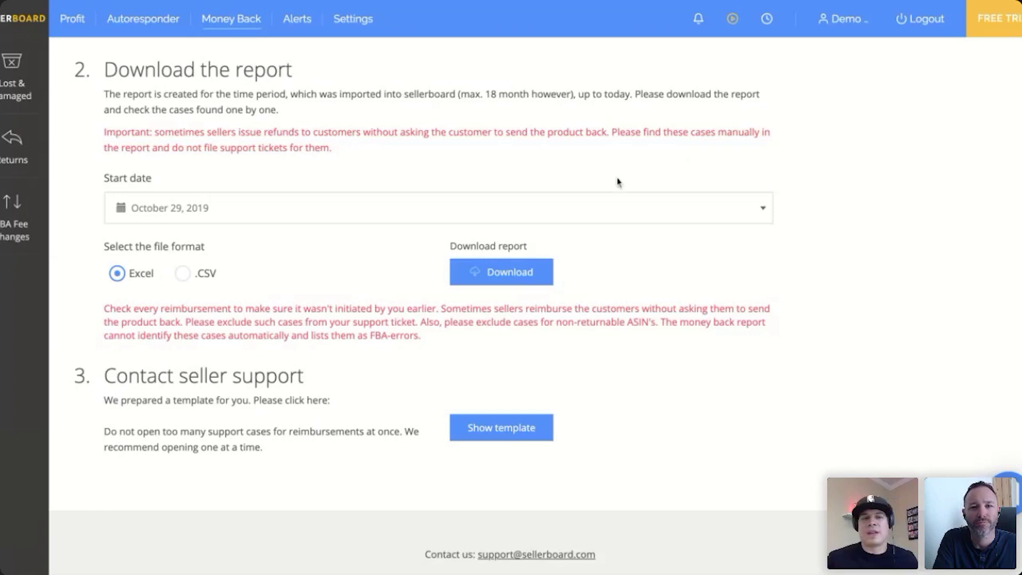
Step: Examine the FBA Fee changes report and view its seller support ticket template, closing it without copying
{"action": "left_click", "coordinate": [19, 218]}
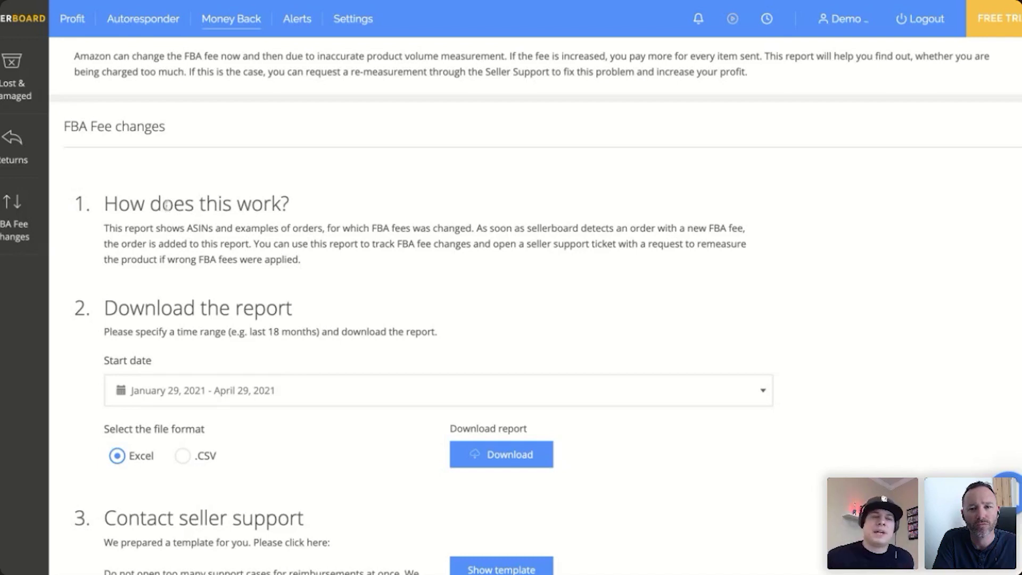
{"action": "scroll", "coordinate": [167, 206], "scroll_direction": "down", "scroll_amount": 3}
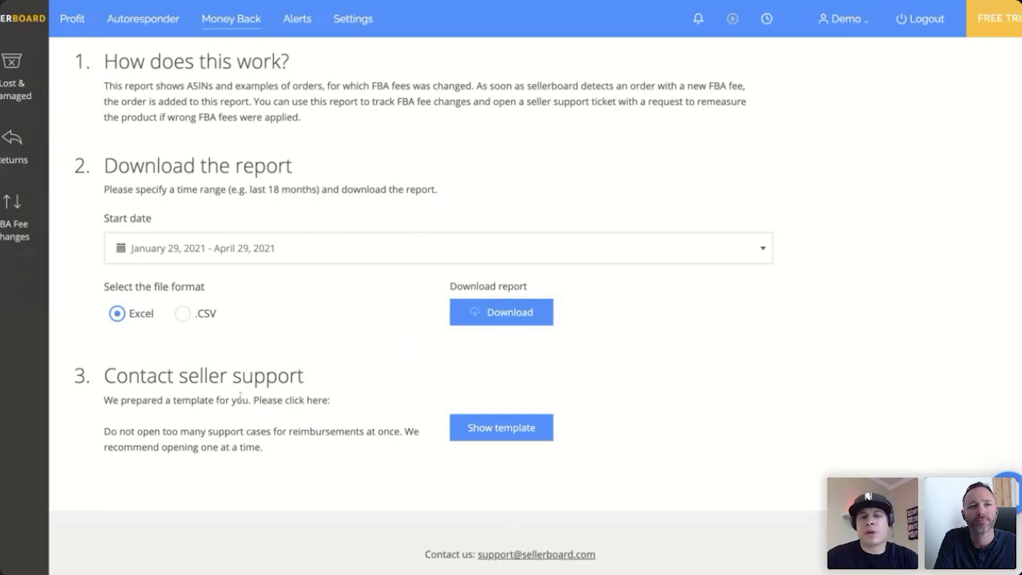
{"action": "left_click", "coordinate": [476, 430]}
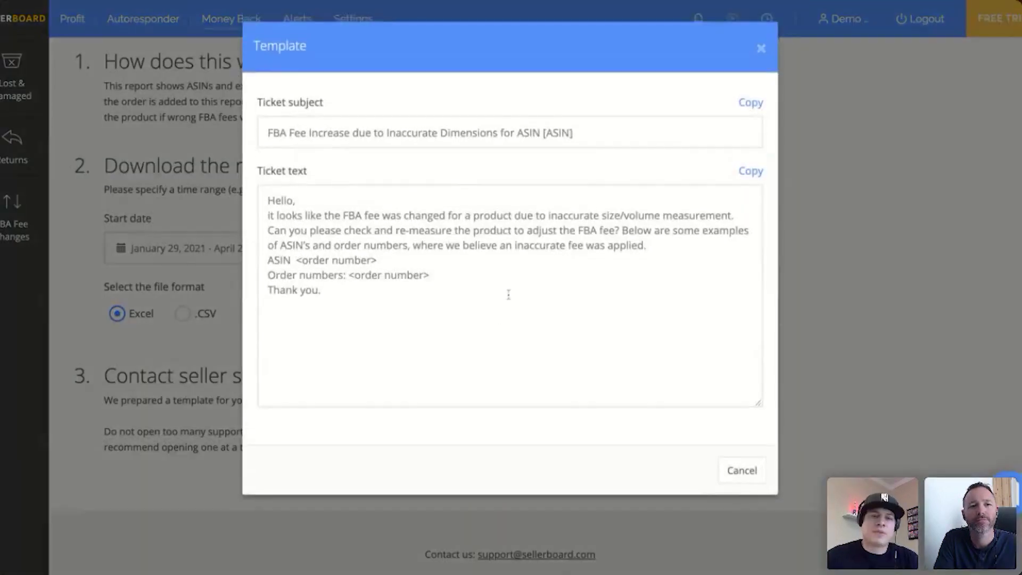
{"action": "left_click", "coordinate": [765, 48]}
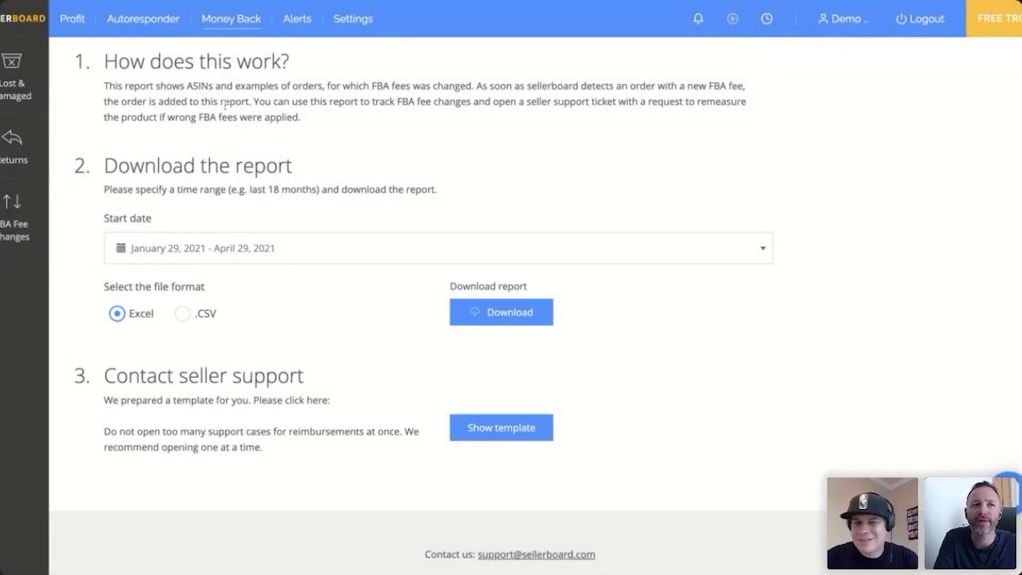
Step: Go to the LTV view of the profit section and look over its filters and customer lifetime value tiles
{"action": "left_click", "coordinate": [61, 18]}
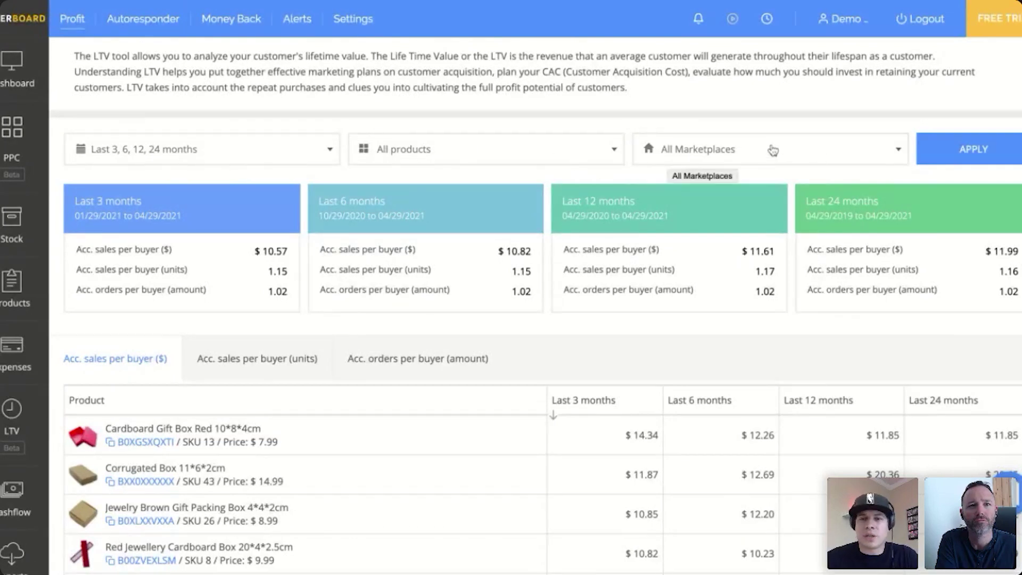
{"action": "left_click", "coordinate": [855, 150]}
{"action": "left_click", "coordinate": [855, 149]}
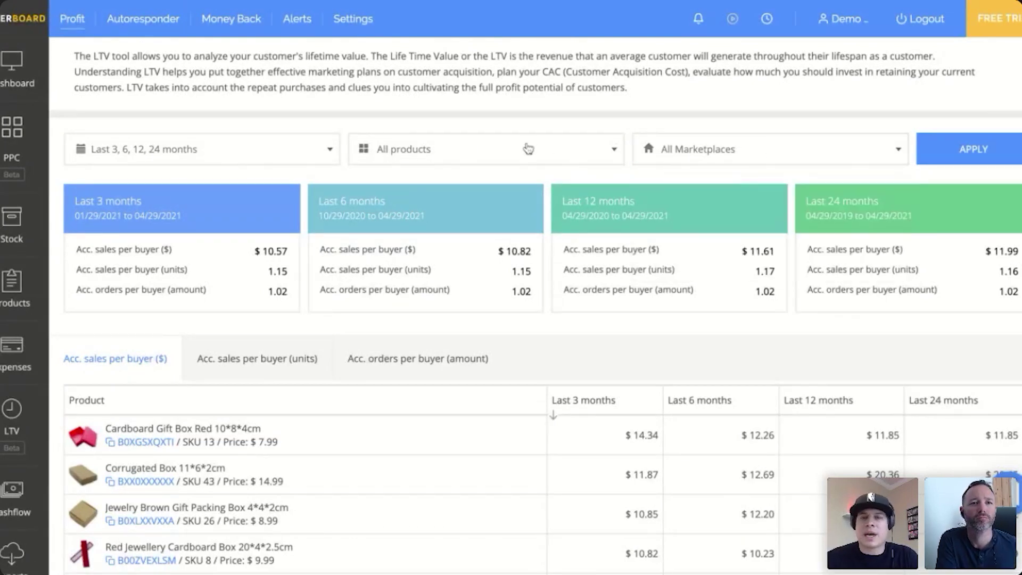
{"action": "scroll", "coordinate": [482, 221], "scroll_direction": "down", "scroll_amount": 1}
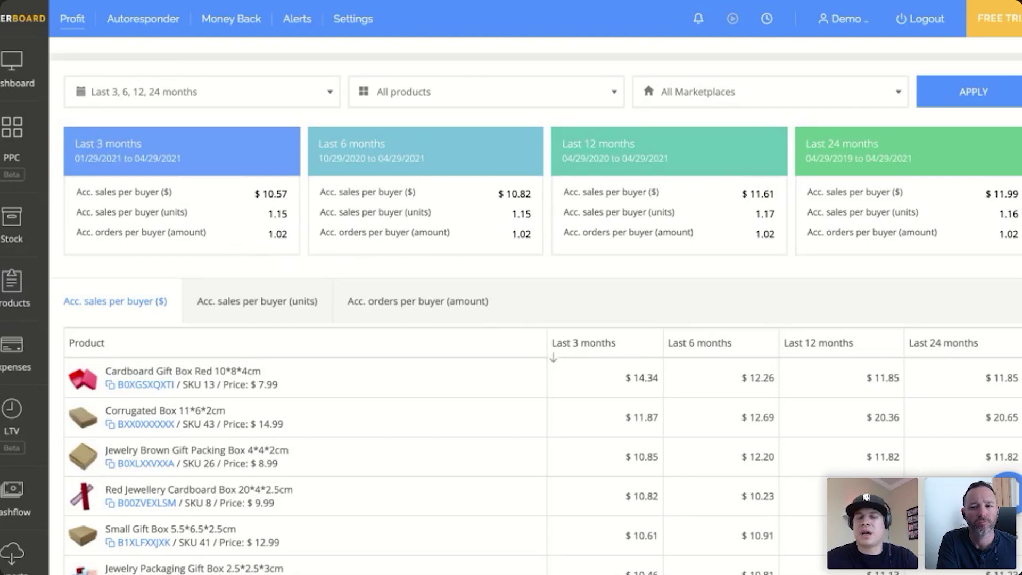
Step: Show the LTV product table by accumulated sales per buyer in units and by accumulated orders per buyer, and examine the order figures
{"action": "left_click", "coordinate": [278, 299]}
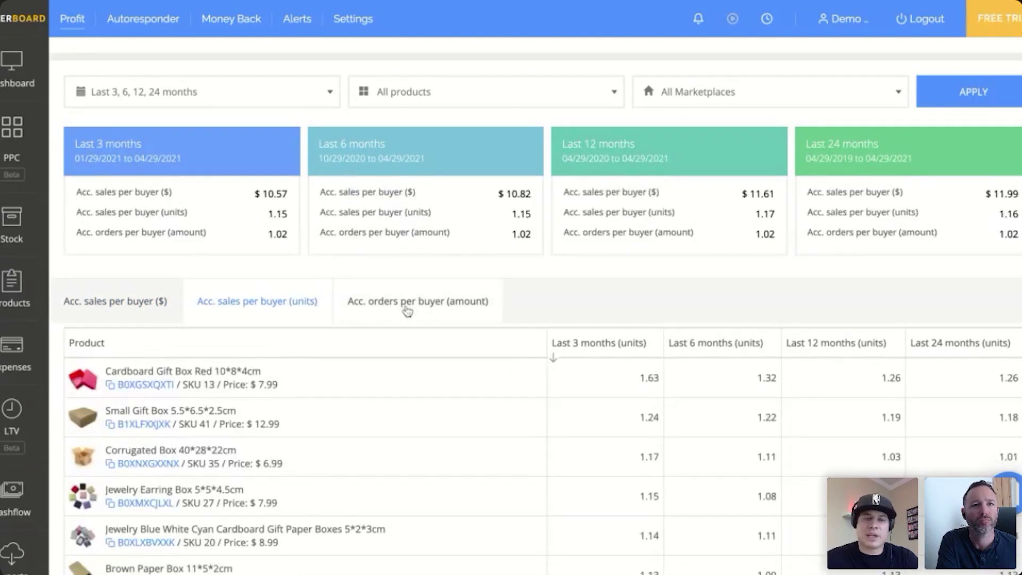
{"action": "left_click", "coordinate": [408, 307]}
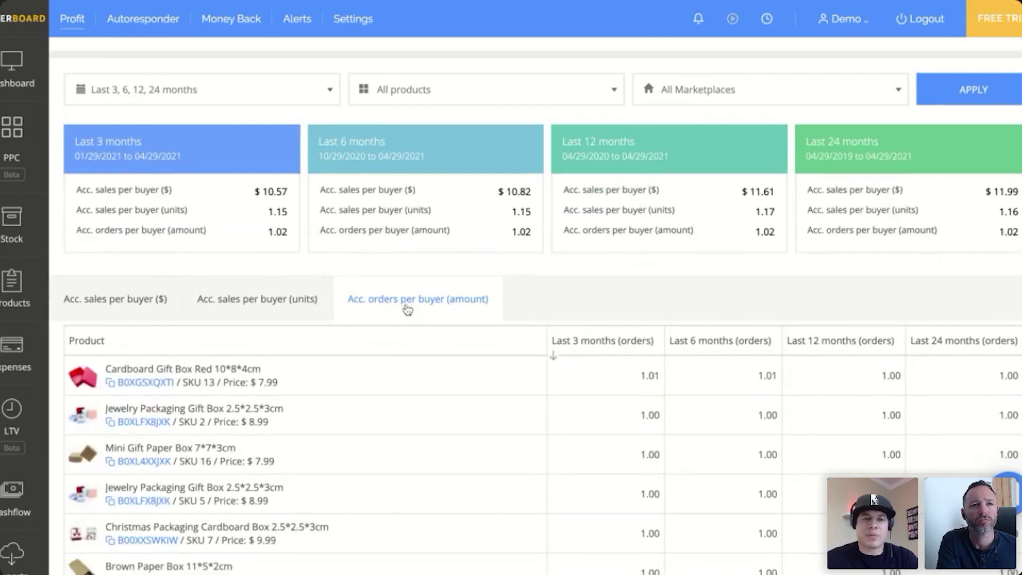
{"action": "scroll", "coordinate": [356, 182], "scroll_direction": "down", "scroll_amount": 5}
{"action": "scroll", "coordinate": [357, 181], "scroll_direction": "up", "scroll_amount": 2}
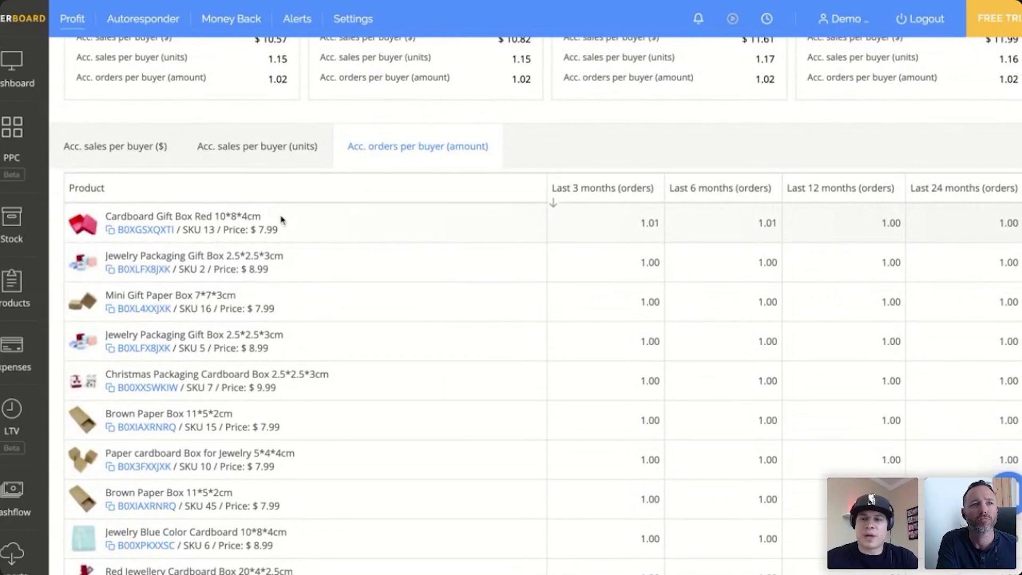
{"action": "scroll", "coordinate": [435, 258], "scroll_direction": "down", "scroll_amount": 3}
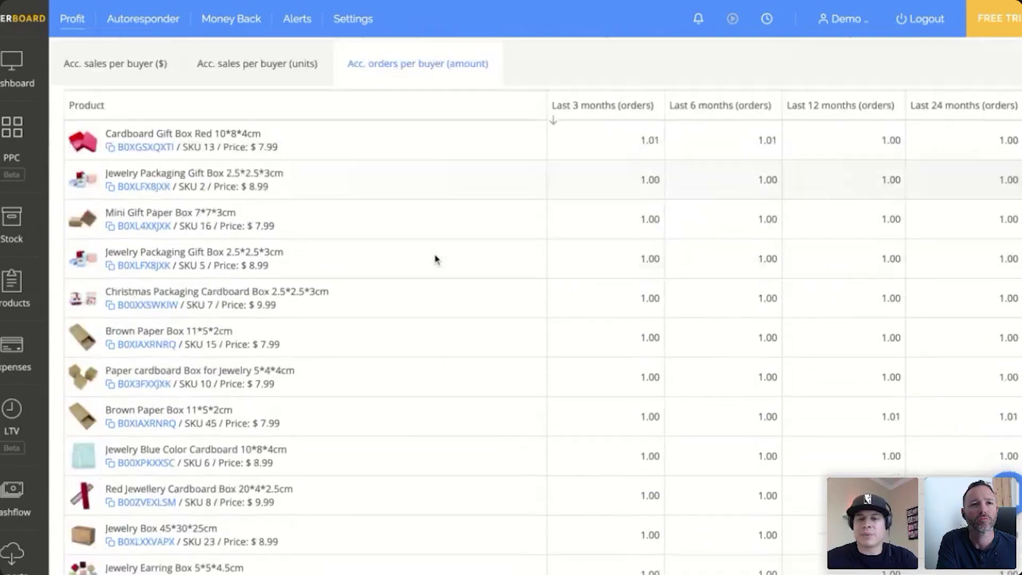
{"action": "scroll", "coordinate": [435, 257], "scroll_direction": "up", "scroll_amount": 4}
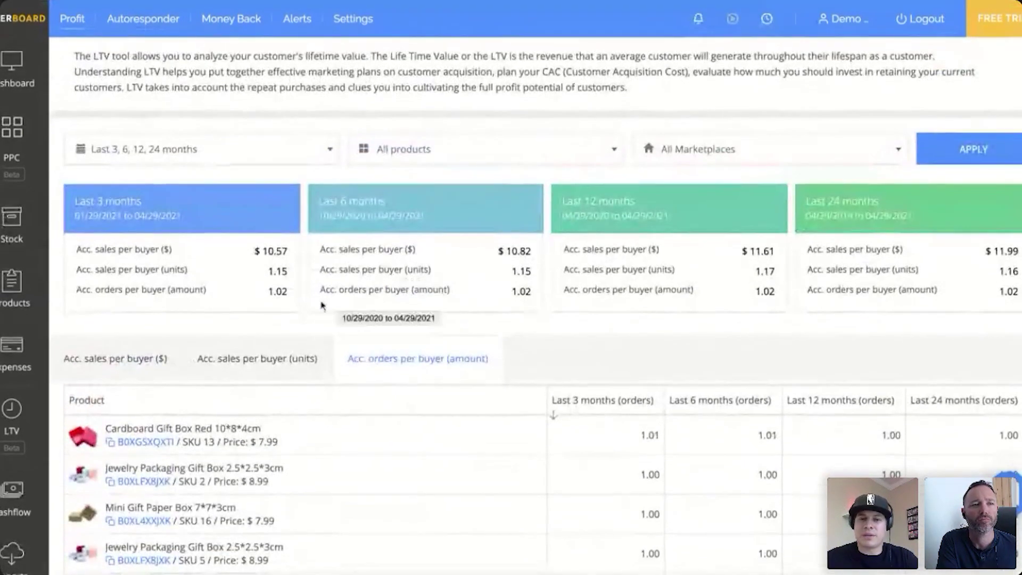
Step: Return the LTV product table to accumulated sales per buyer in units and examine the product rows
{"action": "left_click", "coordinate": [240, 346]}
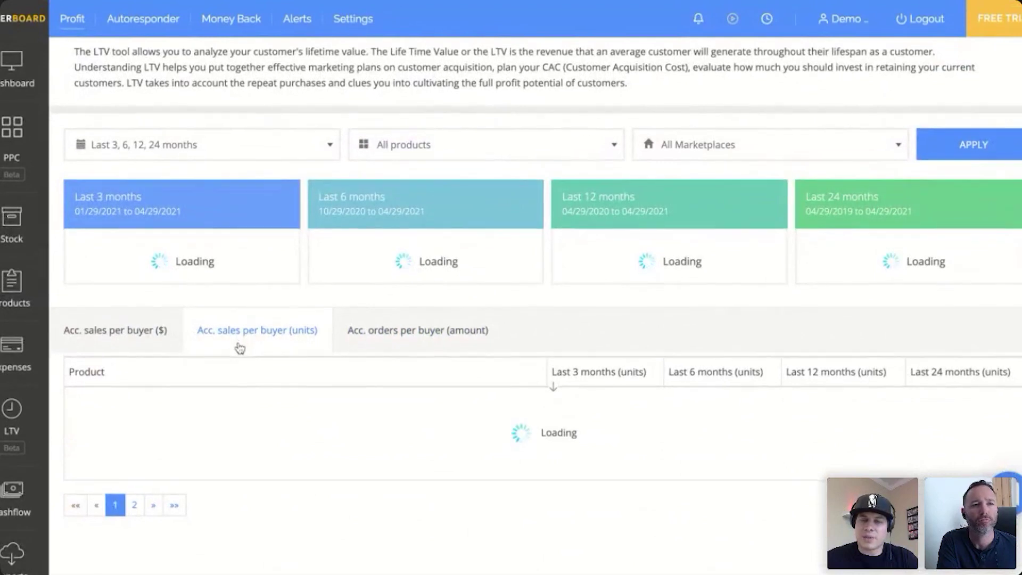
{"action": "scroll", "coordinate": [239, 349], "scroll_direction": "down", "scroll_amount": 2}
{"action": "scroll", "coordinate": [240, 348], "scroll_direction": "down", "scroll_amount": 1}
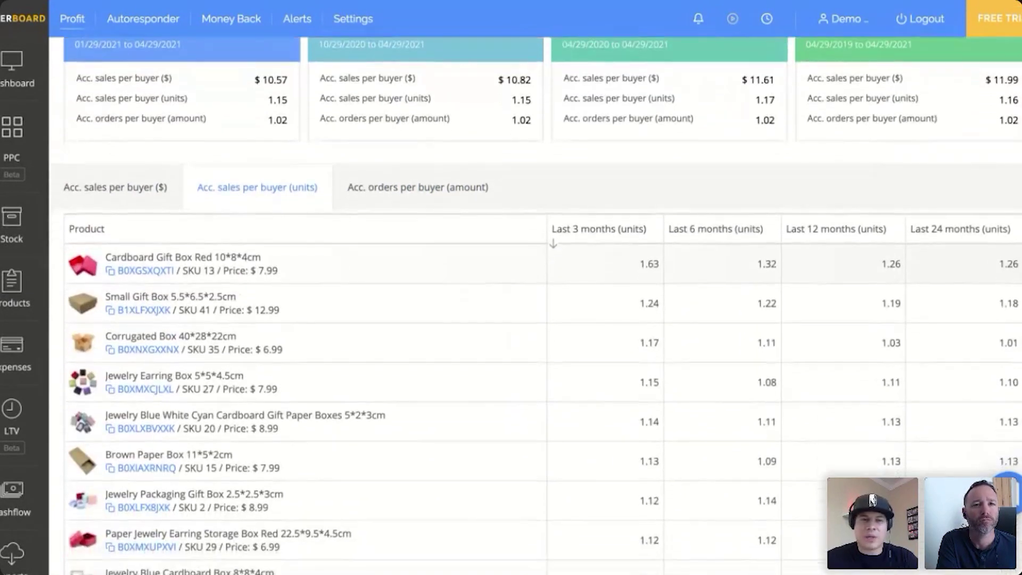
Step: Review the marketplace, product and period filter options in the LTV view, leaving the filters as they are
{"action": "left_click", "coordinate": [222, 204]}
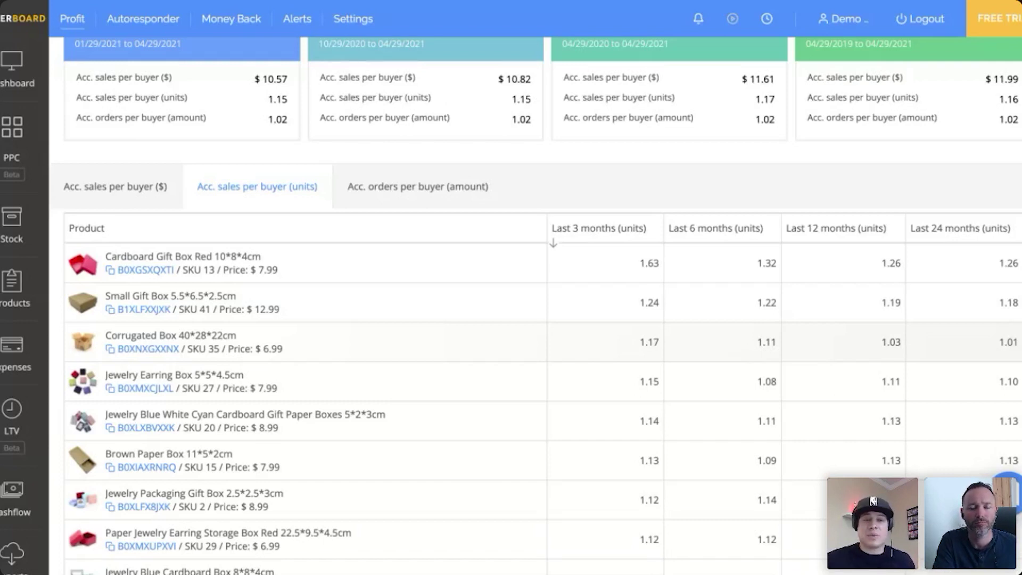
{"action": "scroll", "coordinate": [306, 208], "scroll_direction": "up", "scroll_amount": 3}
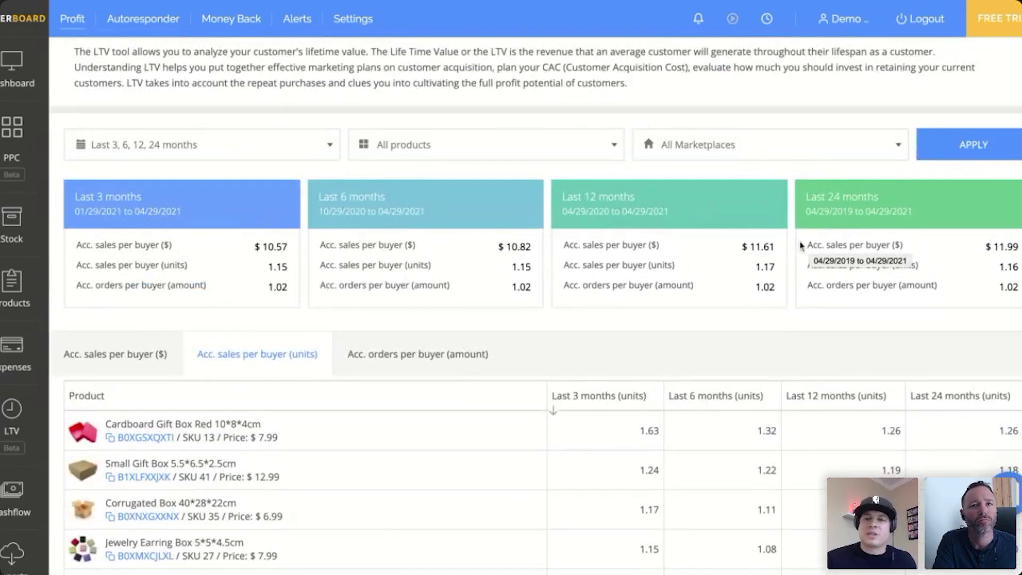
{"action": "left_click", "coordinate": [798, 151]}
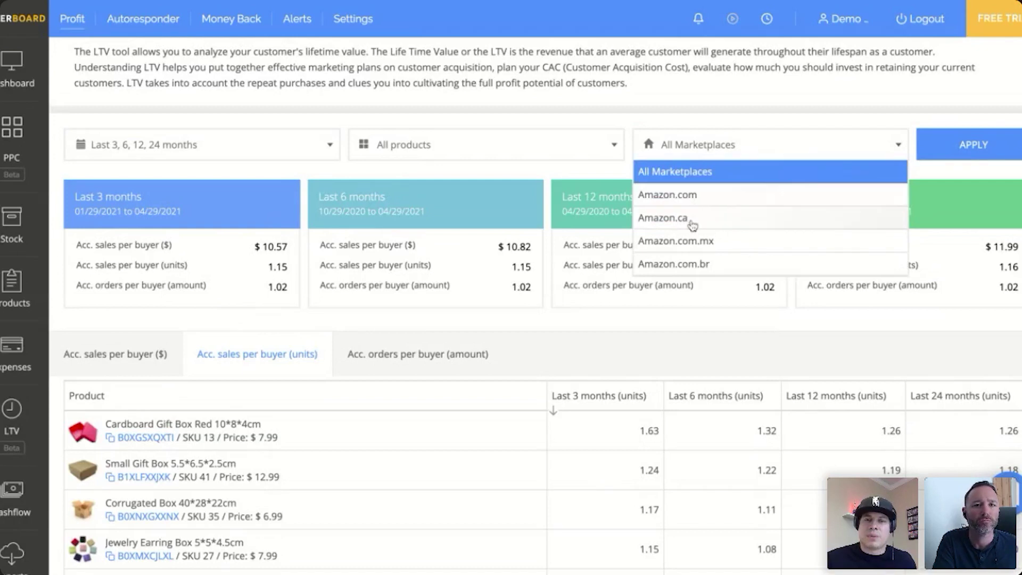
{"action": "left_click", "coordinate": [506, 149]}
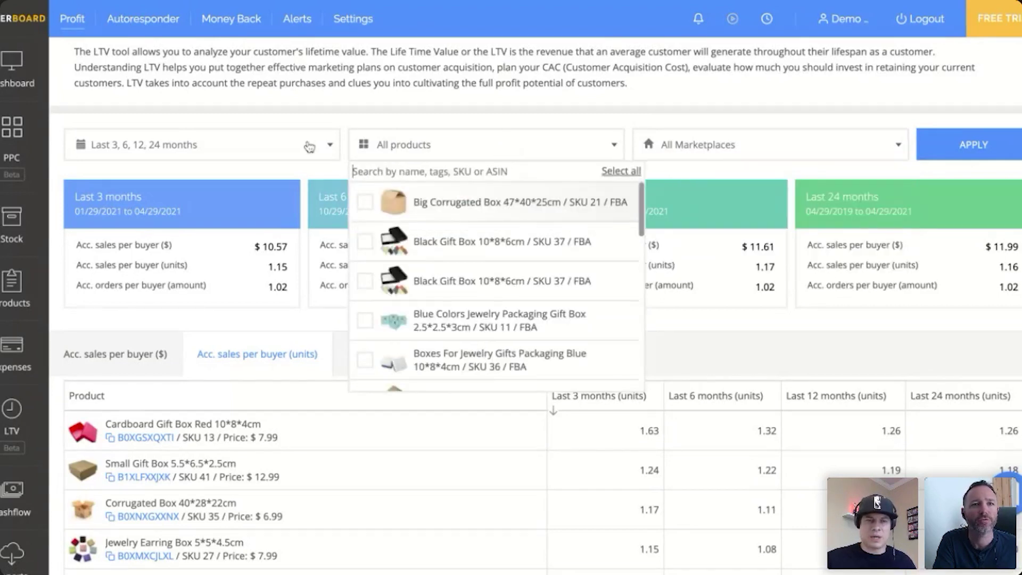
{"action": "left_click", "coordinate": [275, 147]}
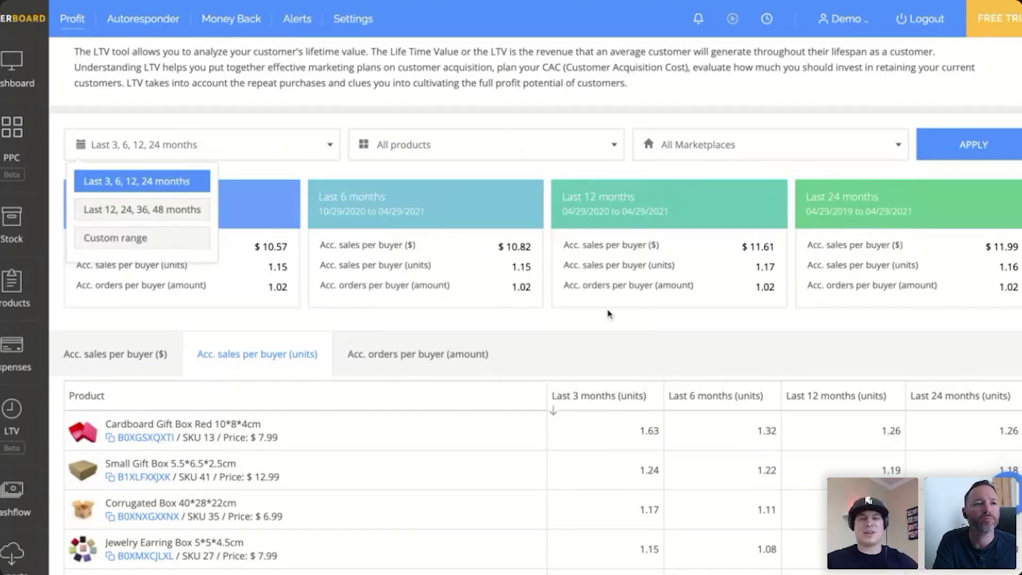
{"action": "left_click", "coordinate": [501, 326]}
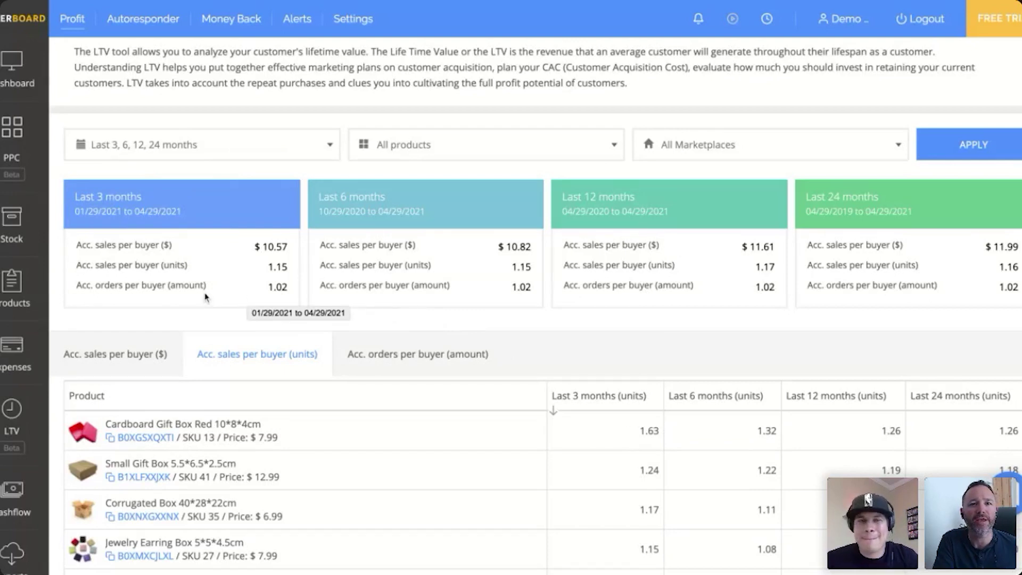
Step: Go to the profit dashboard and look over its weekly comparison tiles and product table
{"action": "left_click", "coordinate": [77, 20]}
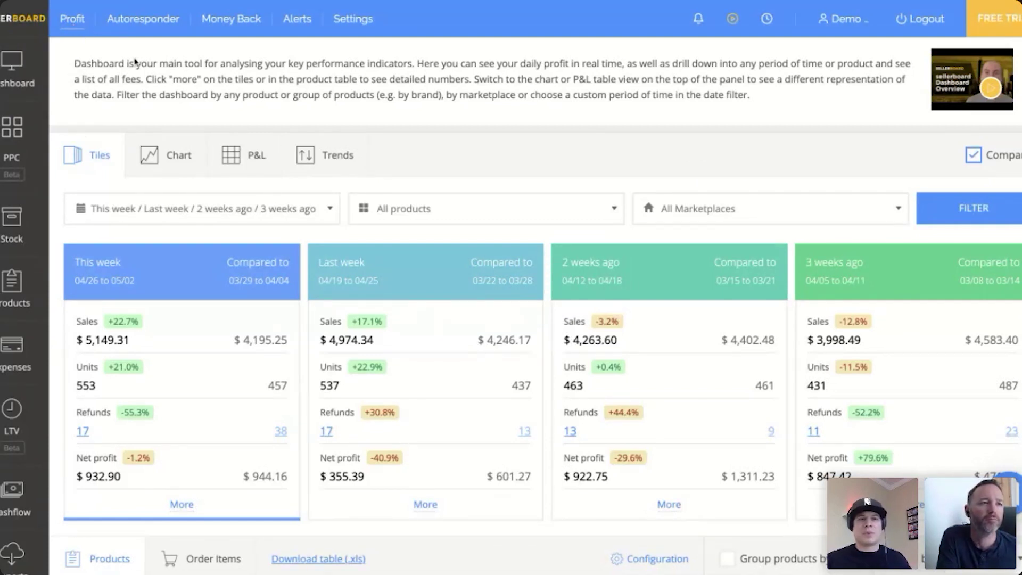
{"action": "scroll", "coordinate": [228, 285], "scroll_direction": "down", "scroll_amount": 1}
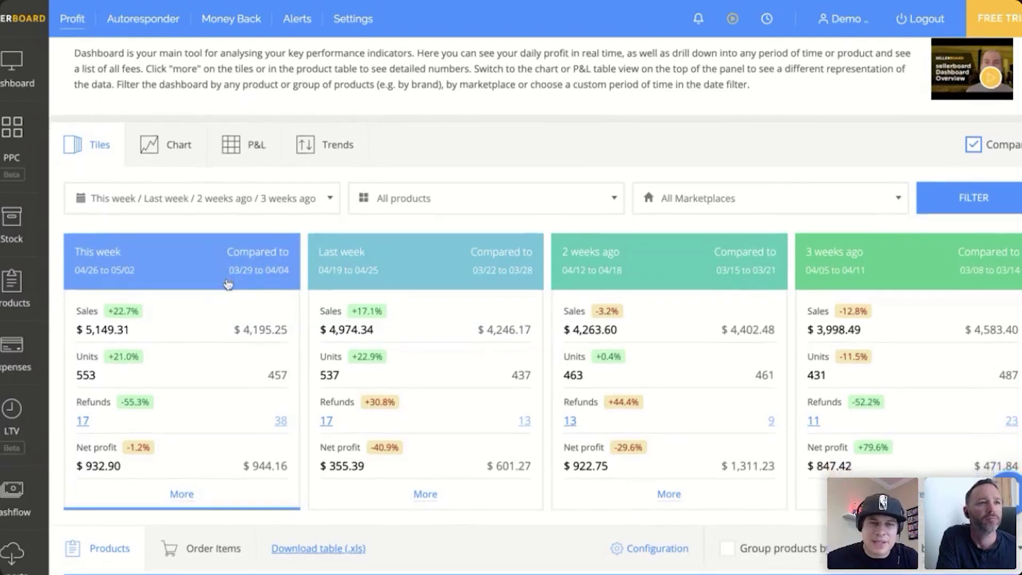
{"action": "scroll", "coordinate": [228, 285], "scroll_direction": "down", "scroll_amount": 1}
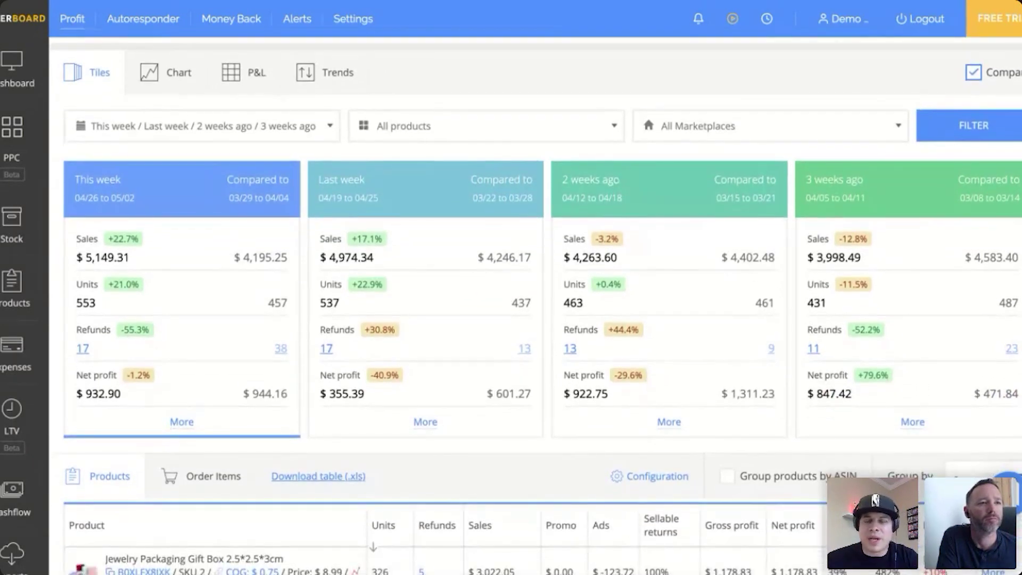
{"action": "scroll", "coordinate": [228, 285], "scroll_direction": "down", "scroll_amount": 2}
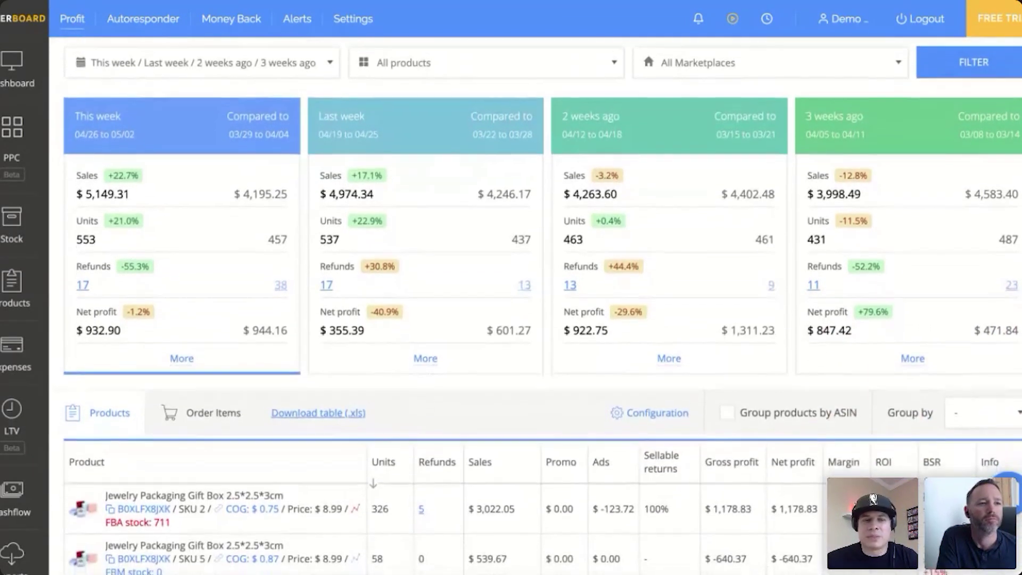
{"action": "scroll", "coordinate": [182, 168], "scroll_direction": "up", "scroll_amount": 2}
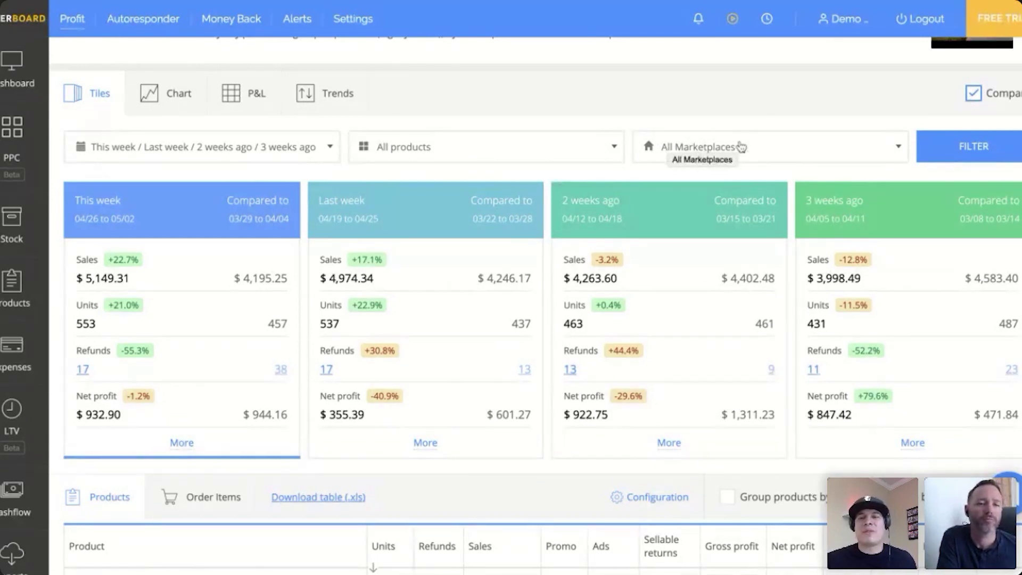
Step: Filter the dashboard tiles by Today / Yesterday / This month / This month (forecast) / Last month and examine the monthly and forecast figures
{"action": "left_click", "coordinate": [332, 149]}
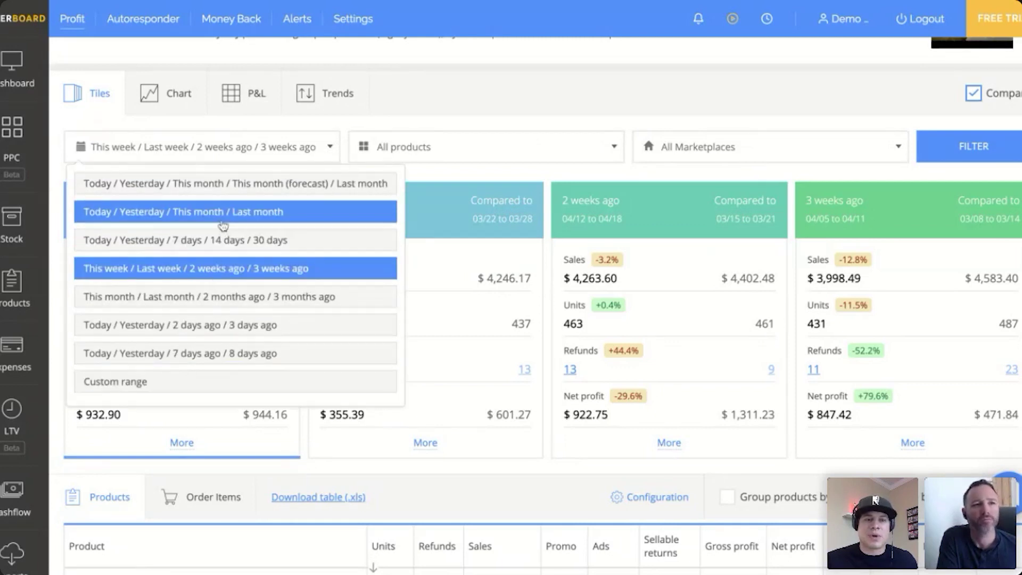
{"action": "left_click", "coordinate": [223, 191]}
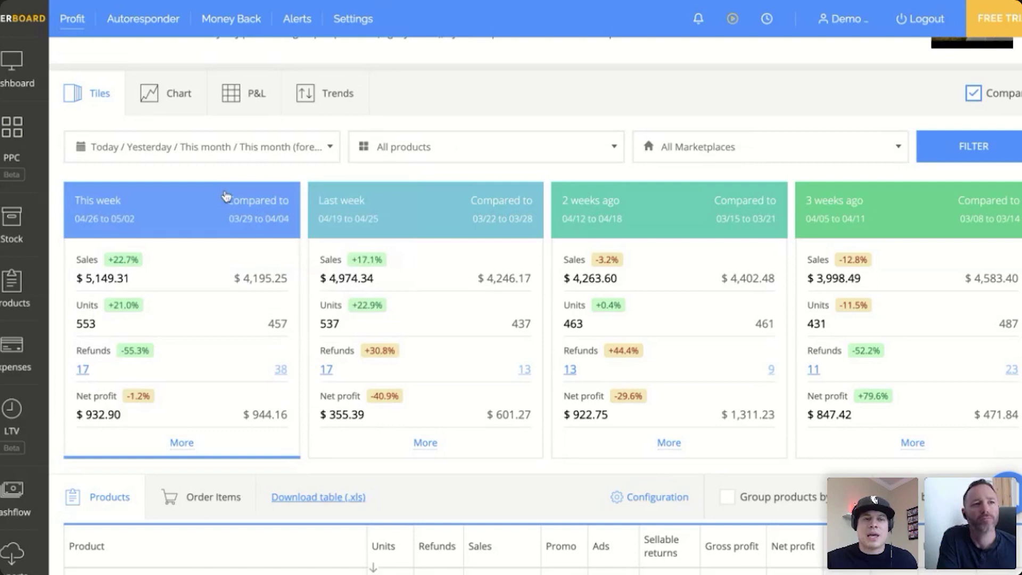
{"action": "left_click", "coordinate": [957, 155]}
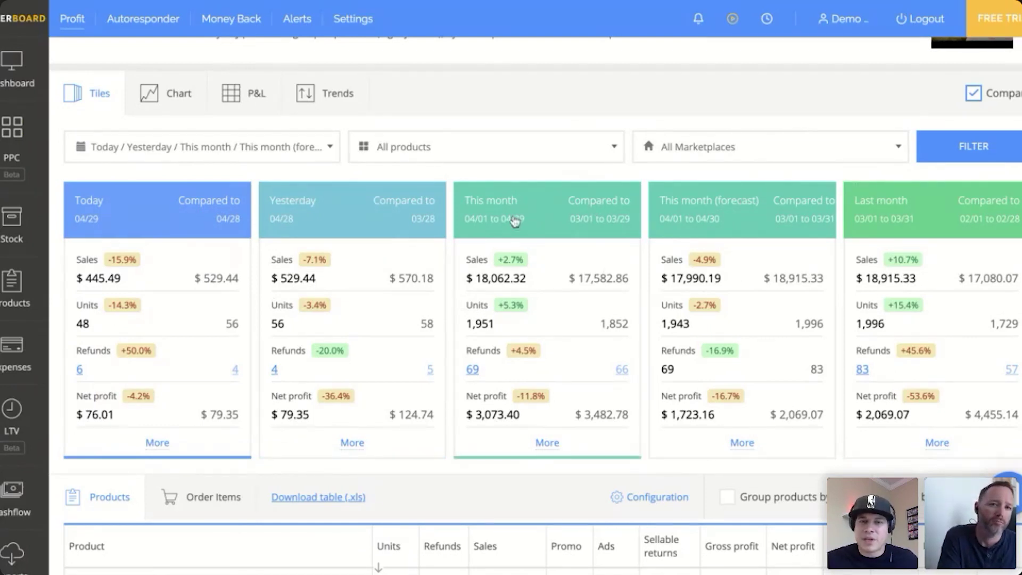
{"action": "mouse_move", "coordinate": [507, 289]}
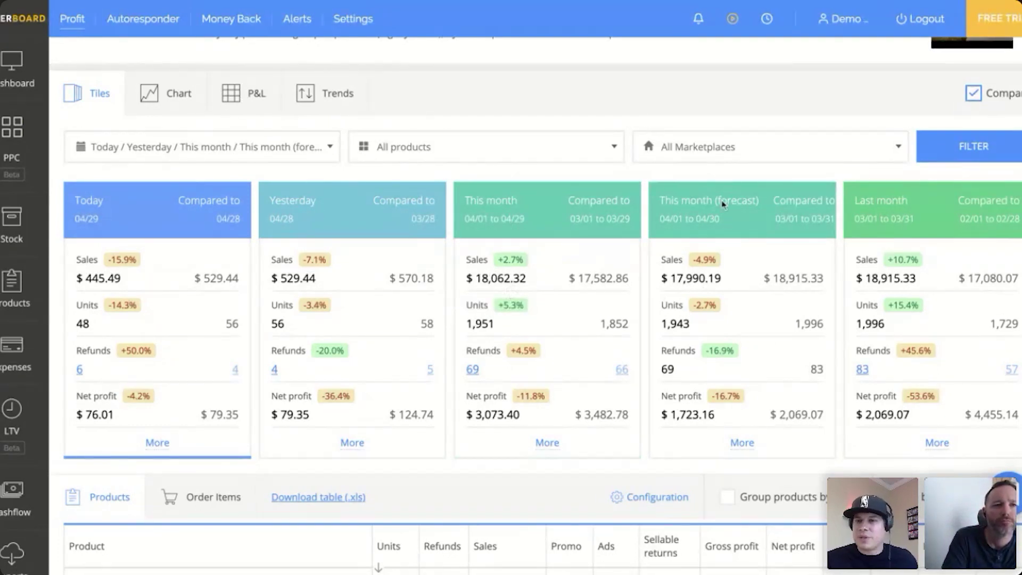
{"action": "mouse_move", "coordinate": [911, 288]}
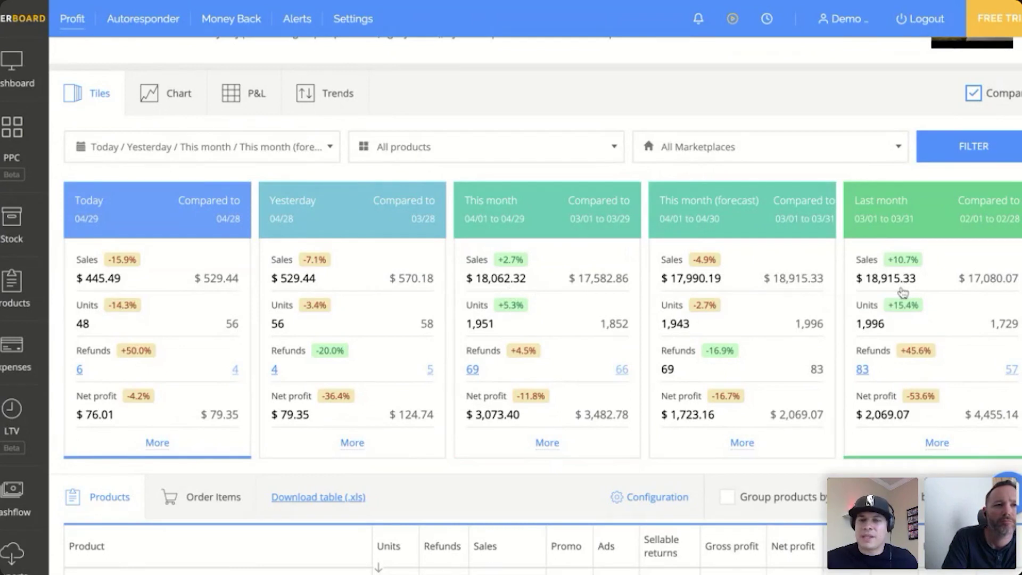
{"action": "mouse_move", "coordinate": [521, 313]}
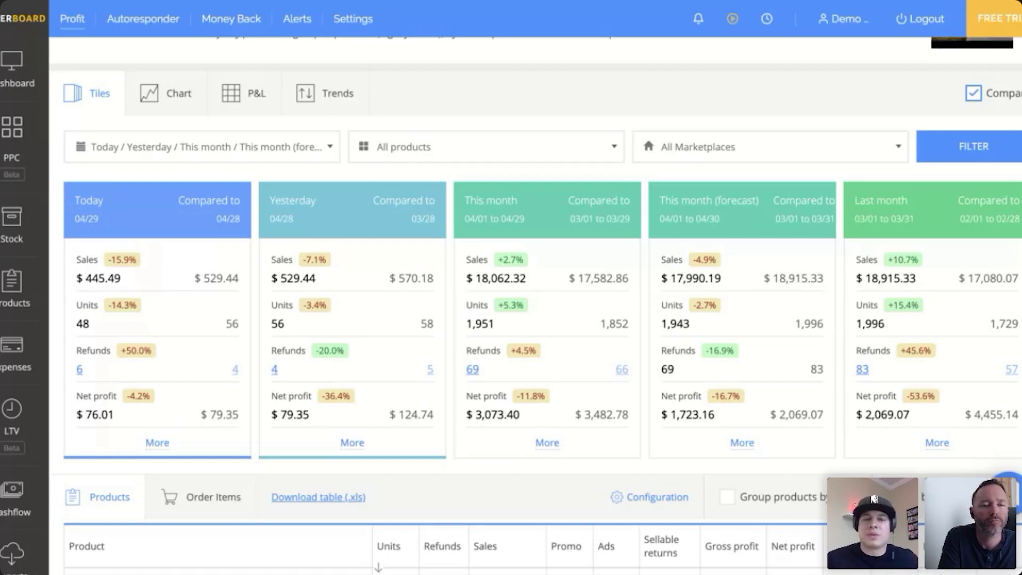
{"action": "scroll", "coordinate": [542, 306], "scroll_direction": "down", "scroll_amount": 5}
{"action": "scroll", "coordinate": [542, 306], "scroll_direction": "up", "scroll_amount": 5}
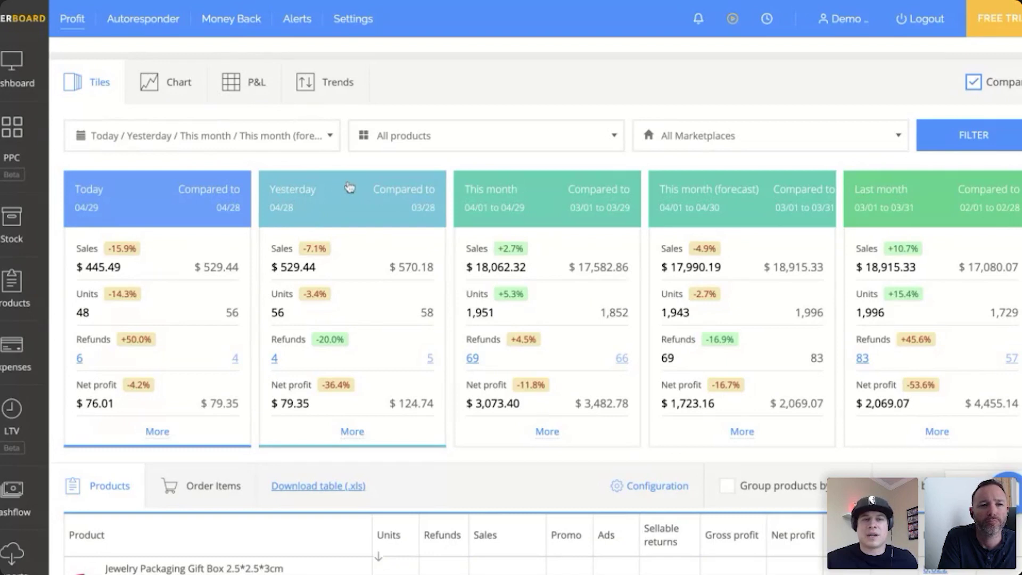
Step: Filter the dashboard tiles by the period set Today / Yesterday / This month / Last month
{"action": "left_click", "coordinate": [307, 144]}
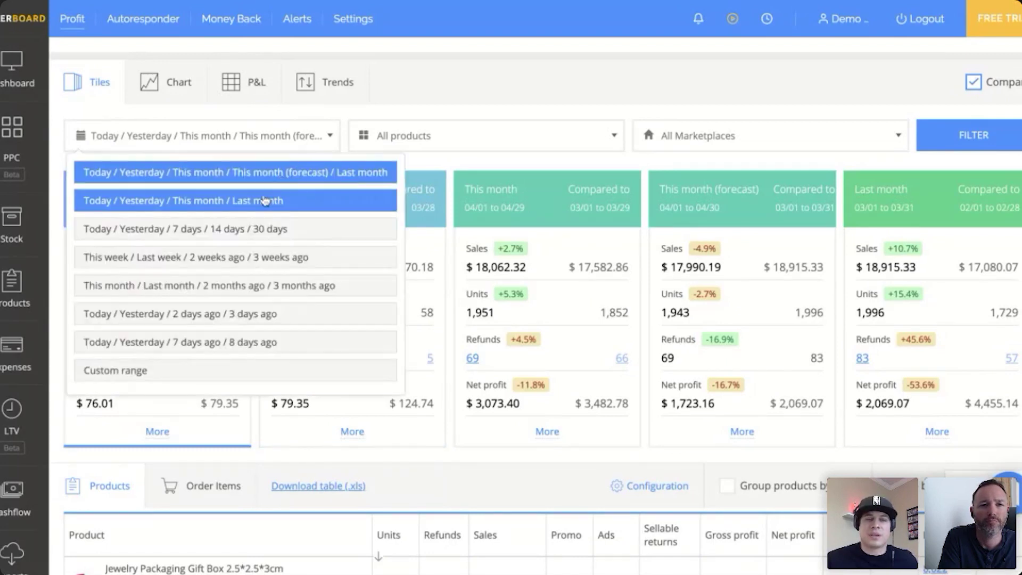
{"action": "left_click", "coordinate": [265, 200]}
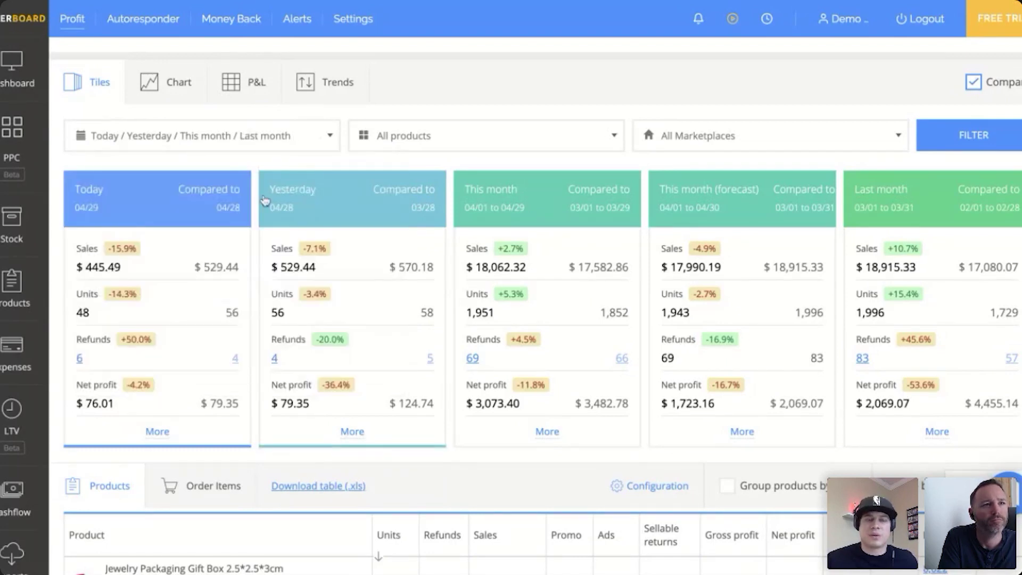
{"action": "left_click", "coordinate": [1003, 126]}
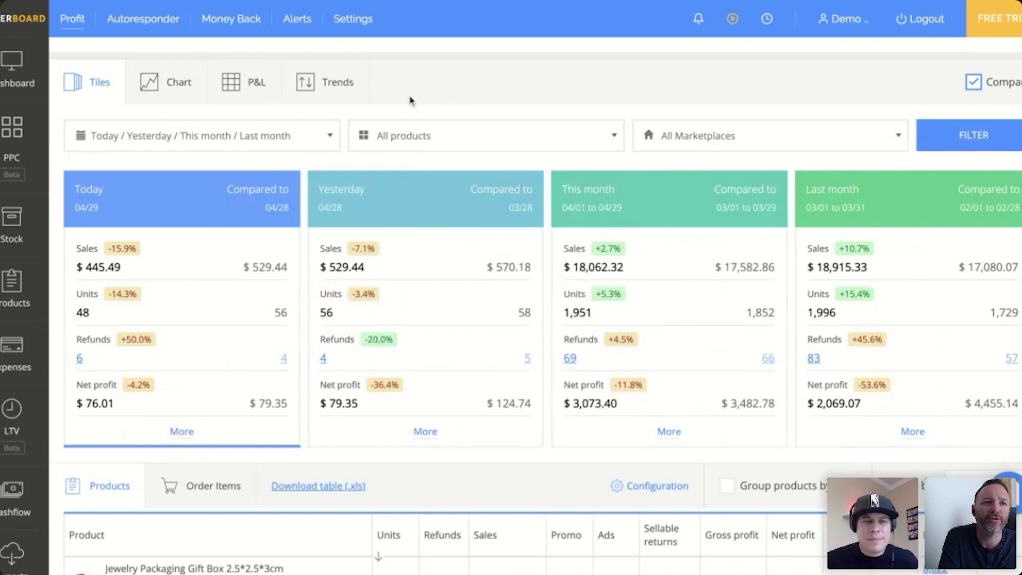